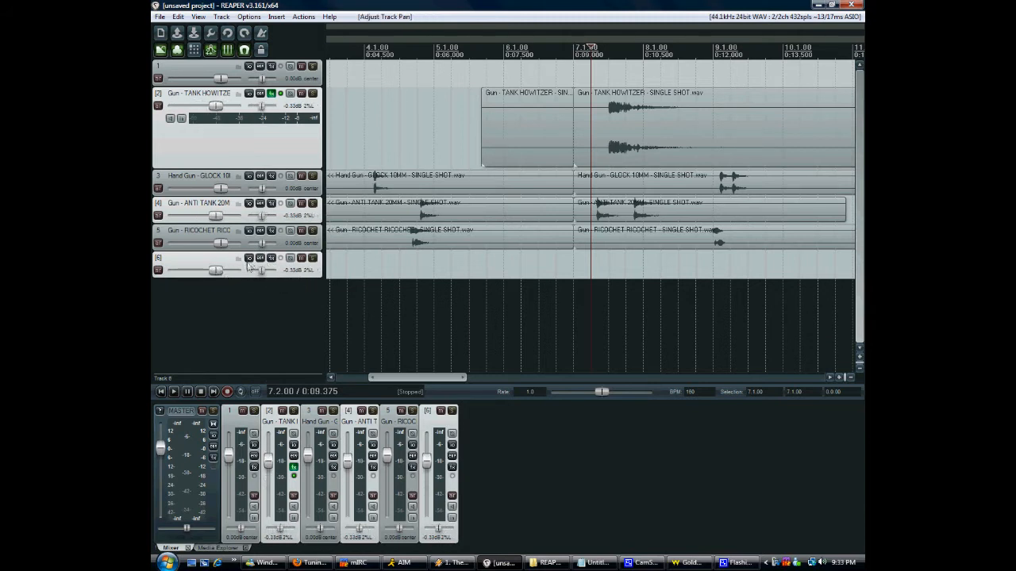
Step: Mute tracks 2, 4 and 6 together, and solo tracks 3, 4 and 5 together
left_click(301, 258)
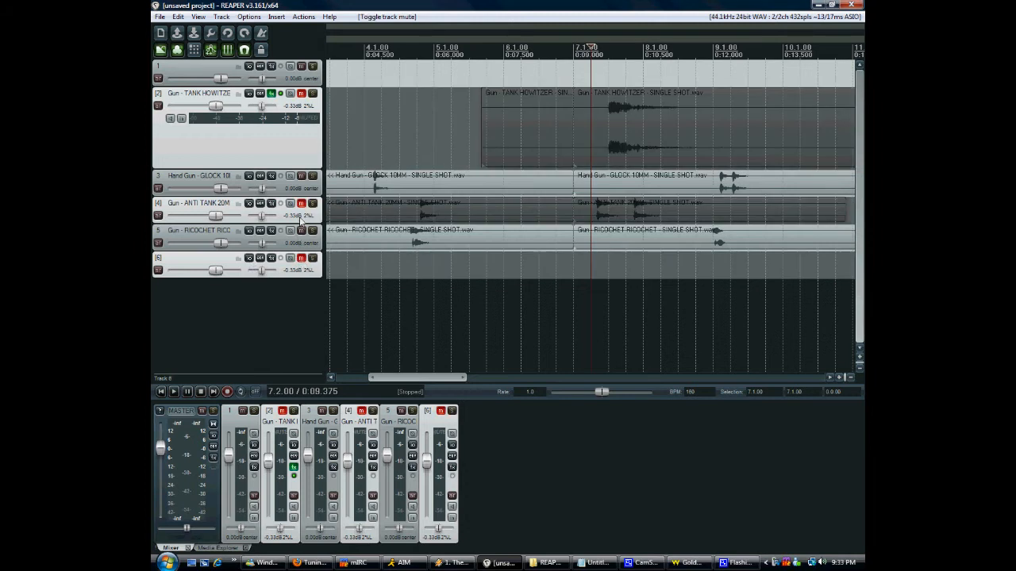
left_click_drag(311, 242, 312, 216)
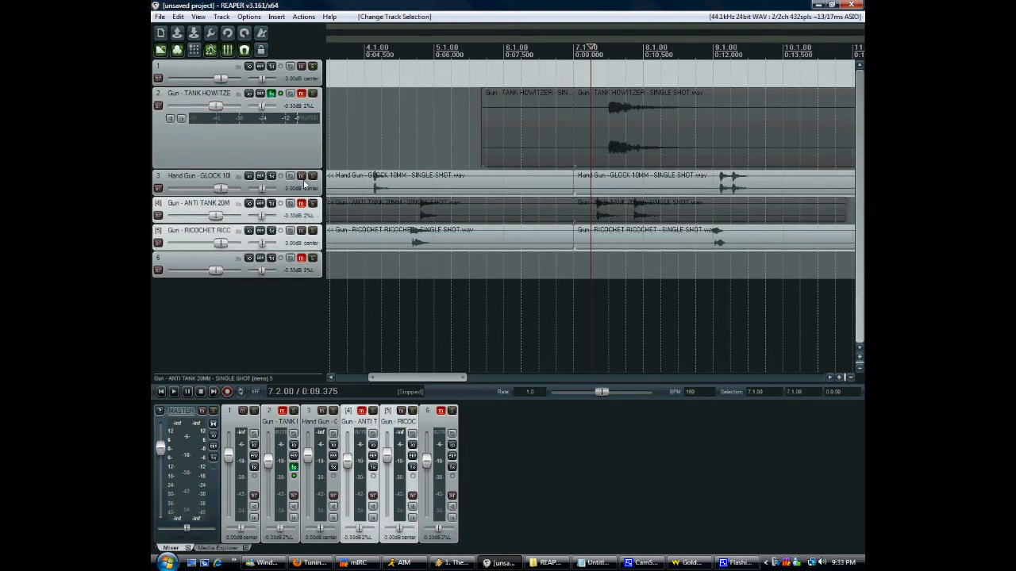
left_click(306, 184, "ctrl")
left_click(313, 176)
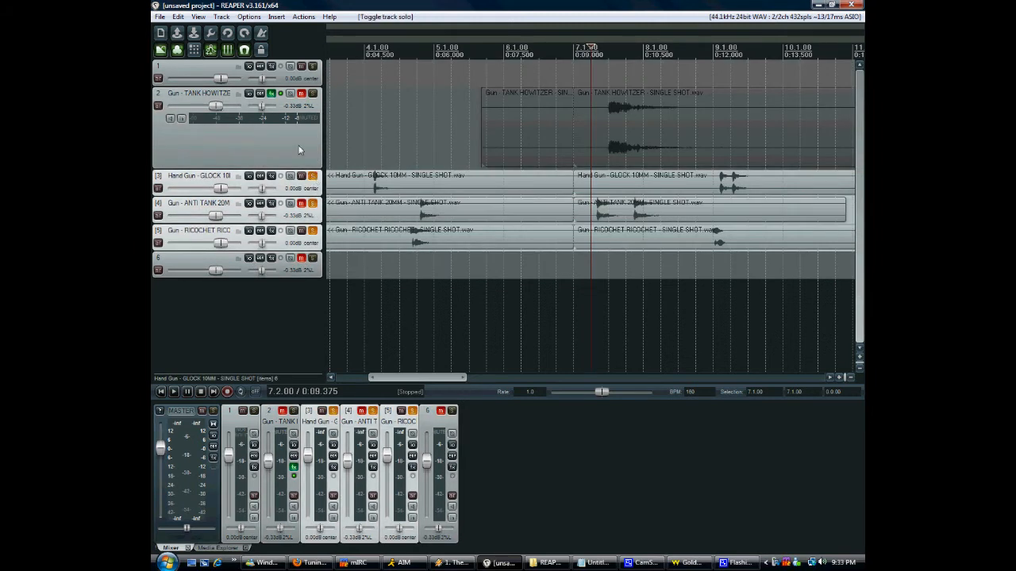
Step: Clear all track mutes and solos in the project
left_click(301, 94)
left_click(313, 94)
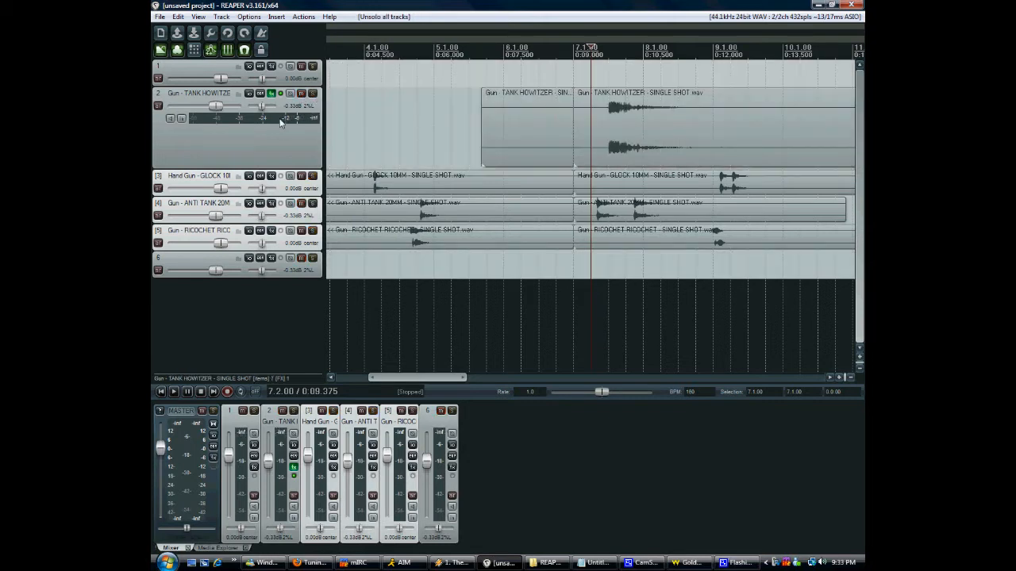
Step: Open the Tank Howitzer track's effects chain, bypass the track's effects, and close the chain window
left_click(270, 94)
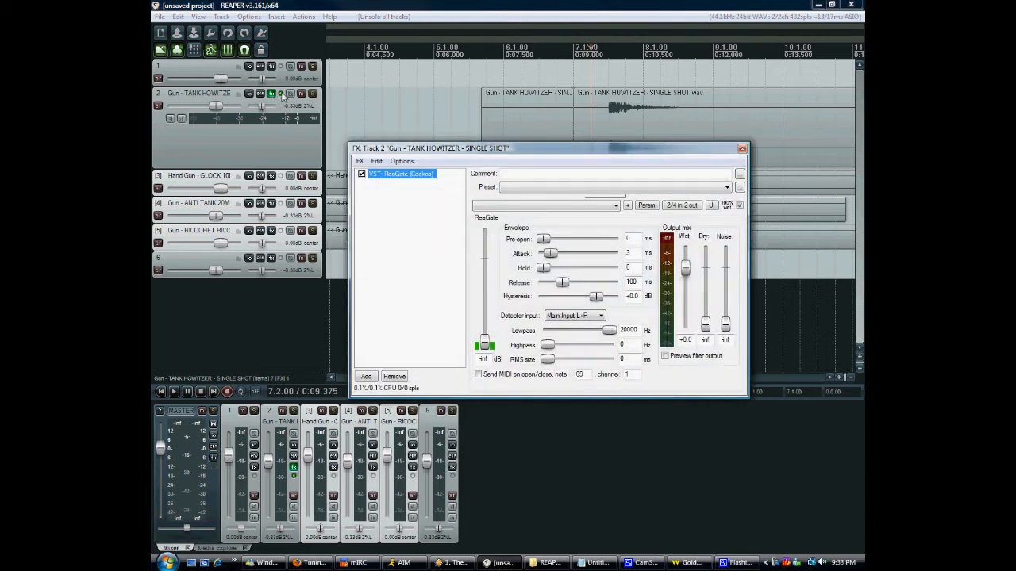
left_click(281, 95)
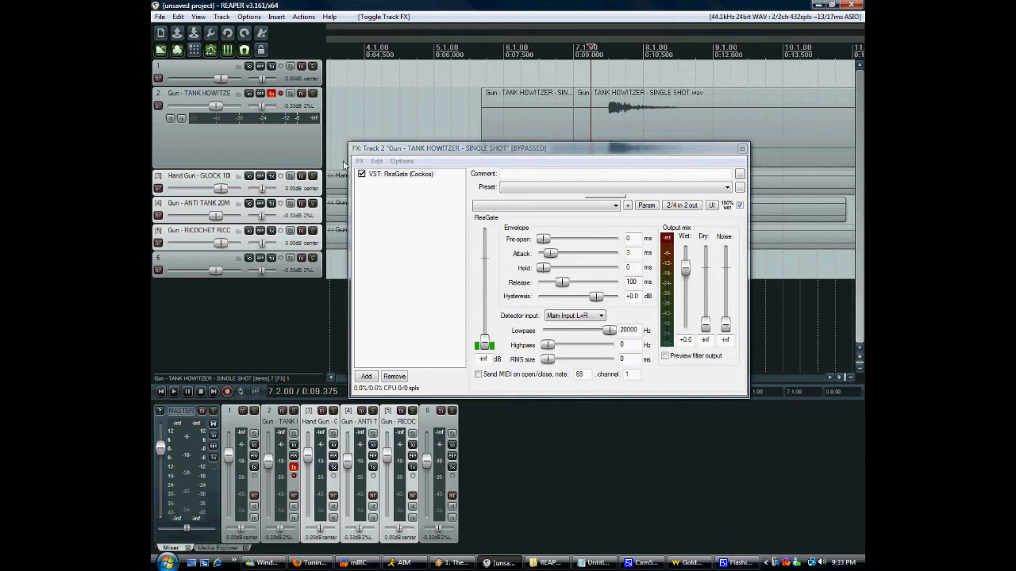
left_click(212, 469)
key("Escape")
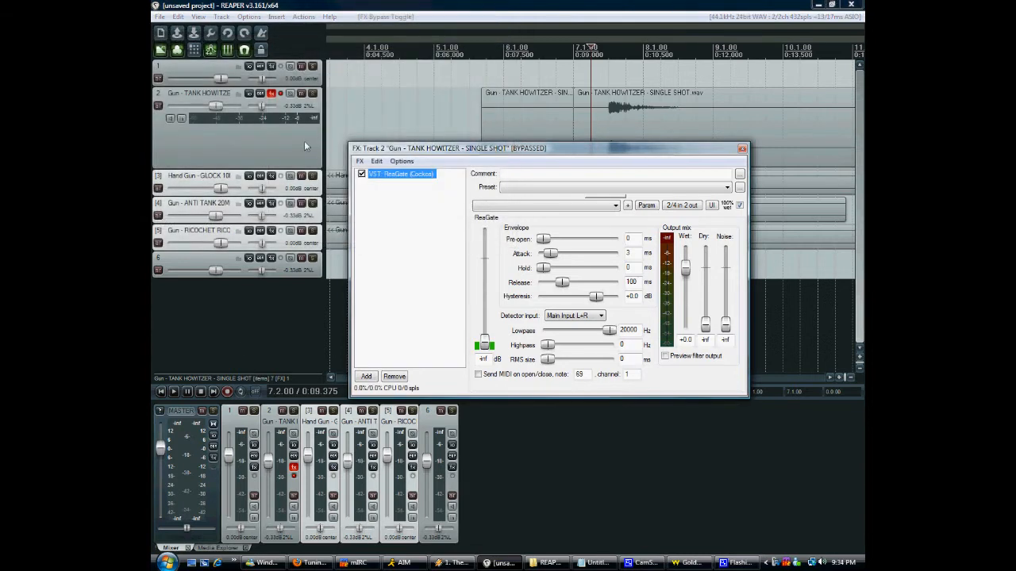
left_click(742, 149)
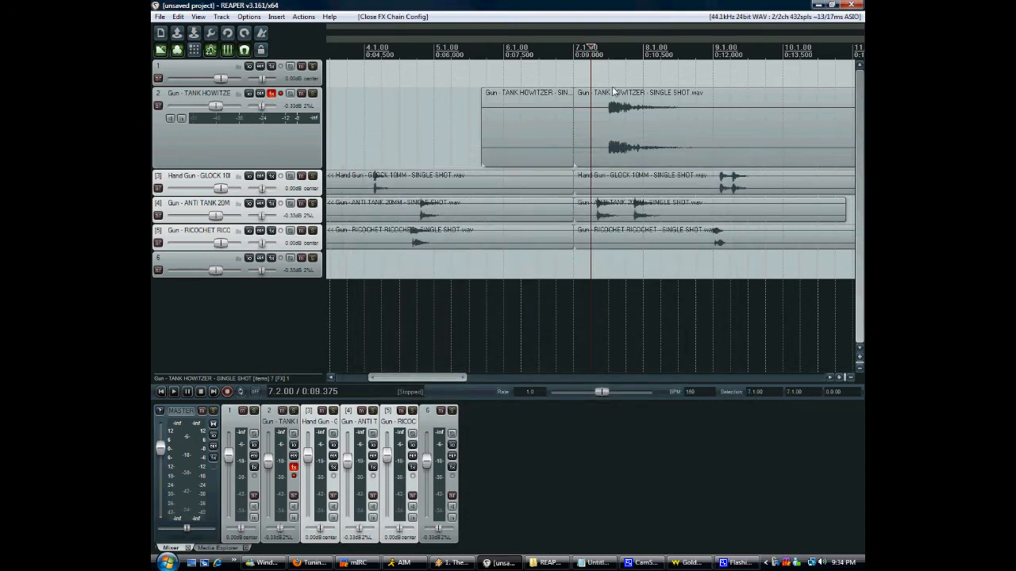
Step: Move the short Glock clip on track 2 over the start of the Tank Howitzer item so the two crossfade
left_click_drag(610, 87, 534, 129)
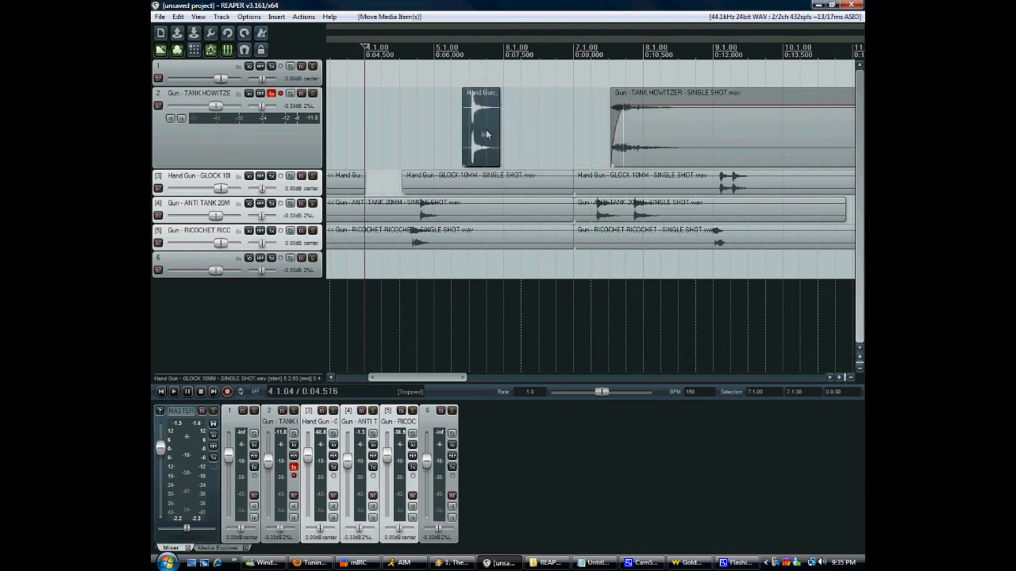
left_click_drag(486, 135, 610, 126)
right_click(554, 113)
right_click(490, 137)
Step: Raise the Tank Howitzer item's volume to full and lower the overlapping Glock clip's volume line to about mid-height
left_click_drag(669, 106, 673, 82)
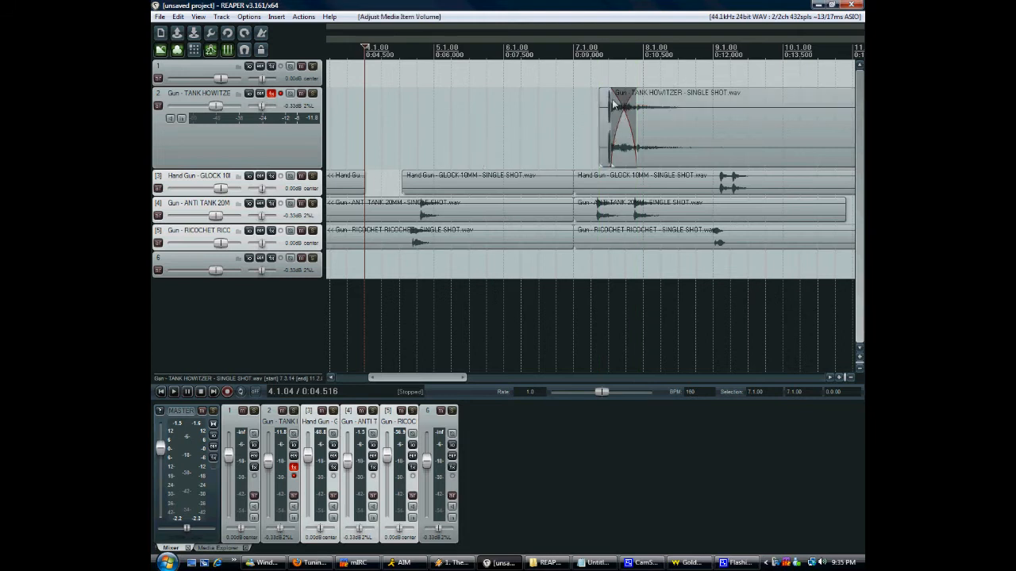
left_click_drag(606, 88, 605, 127)
right_click(551, 113)
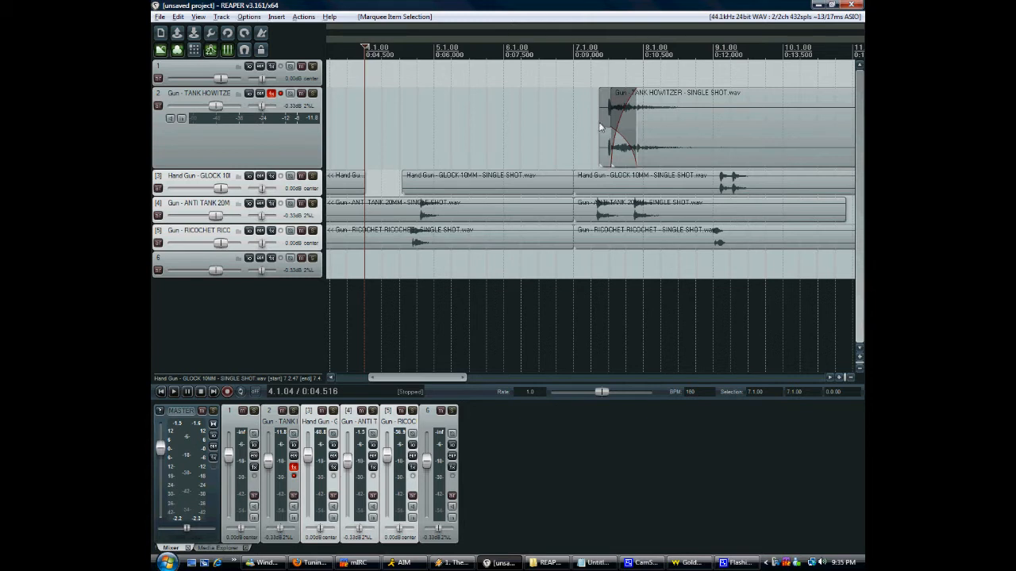
Step: Time-stretch the Glock clip on track 2 by extending its start back to about bar 7, at a rate of about 0.583
left_click_drag(600, 127, 573, 128)
left_click(587, 146)
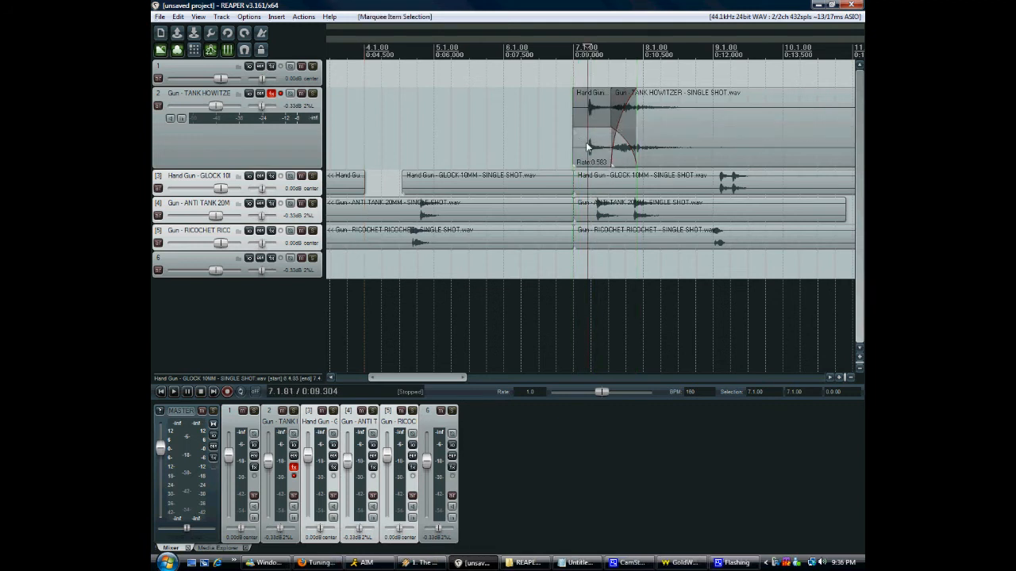
Step: Set the stretched Glock clip's pitch shifting/time stretch algorithm to élastique 2.1 Pro in its item properties
left_click(593, 146)
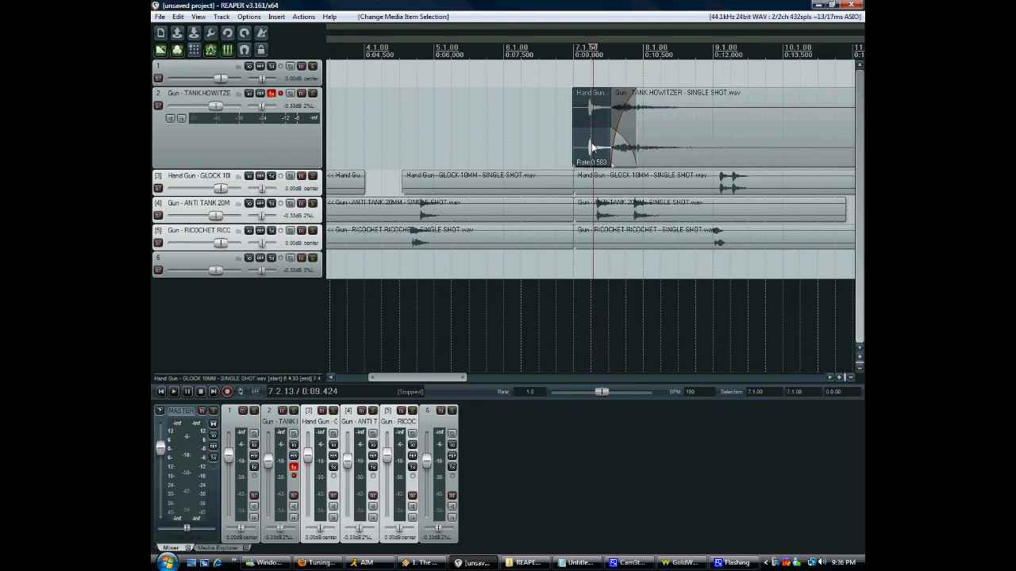
double_click(592, 145)
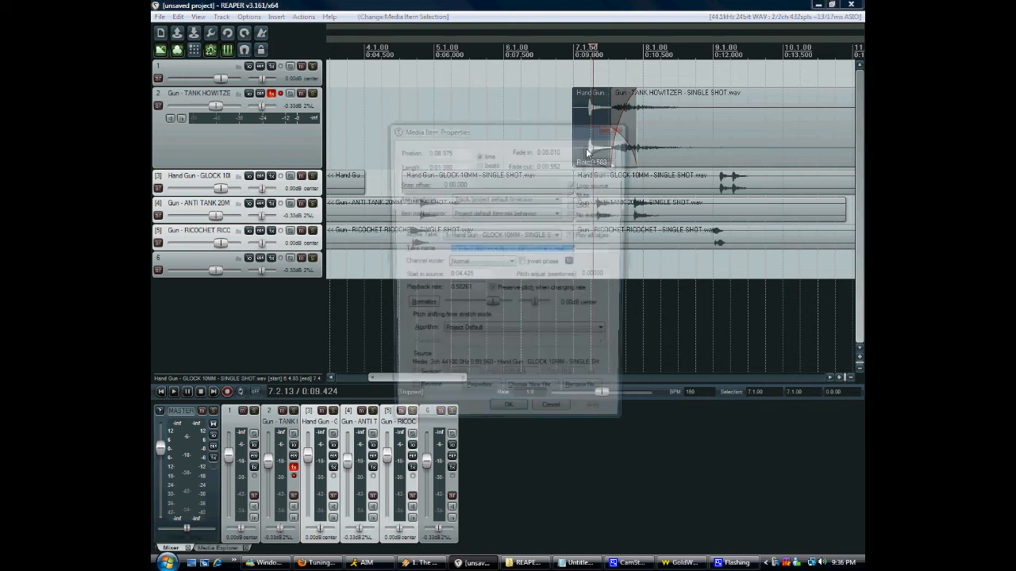
left_click(463, 334)
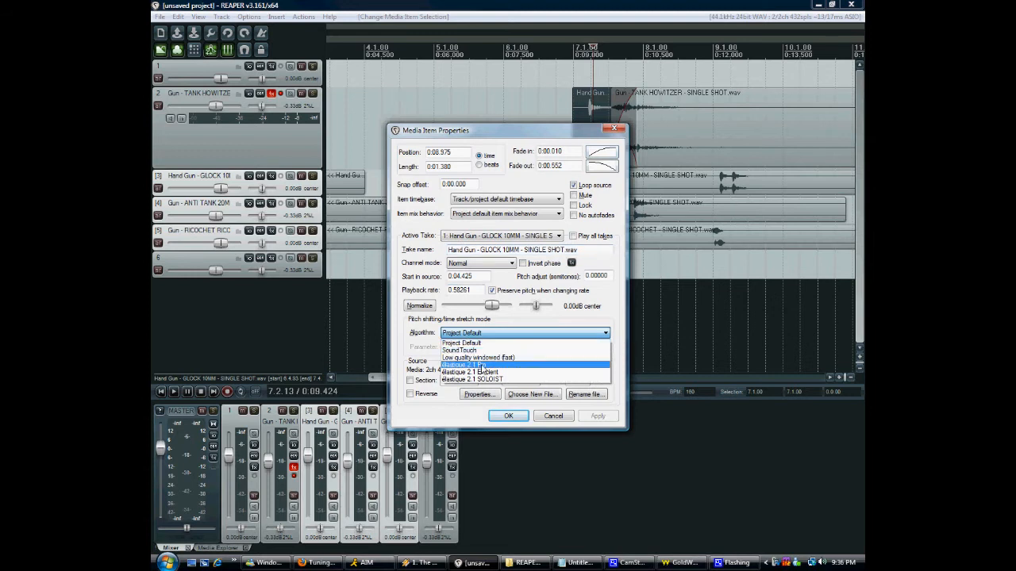
left_click(479, 365)
left_click(508, 416)
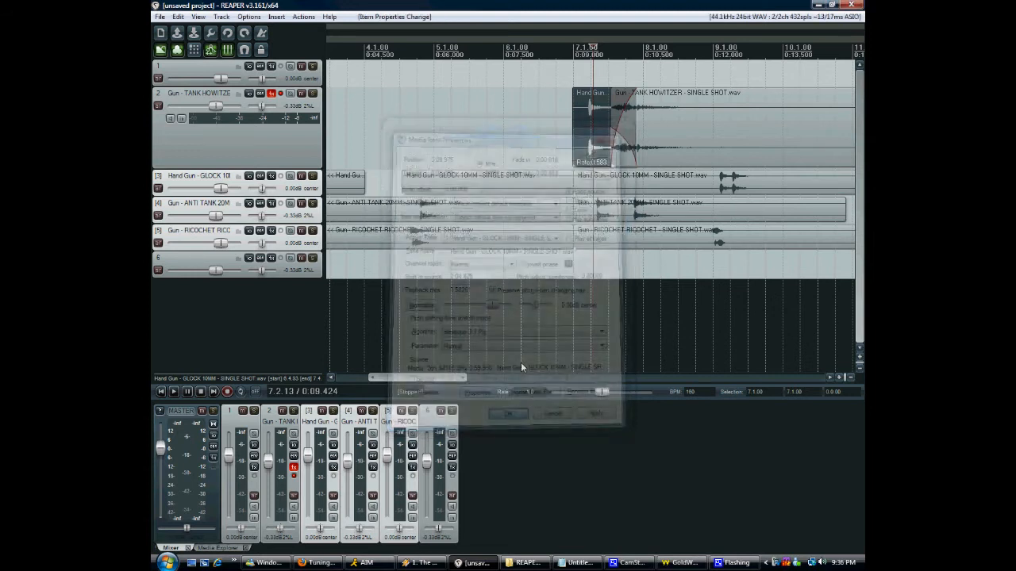
left_click_drag(523, 90, 498, 118)
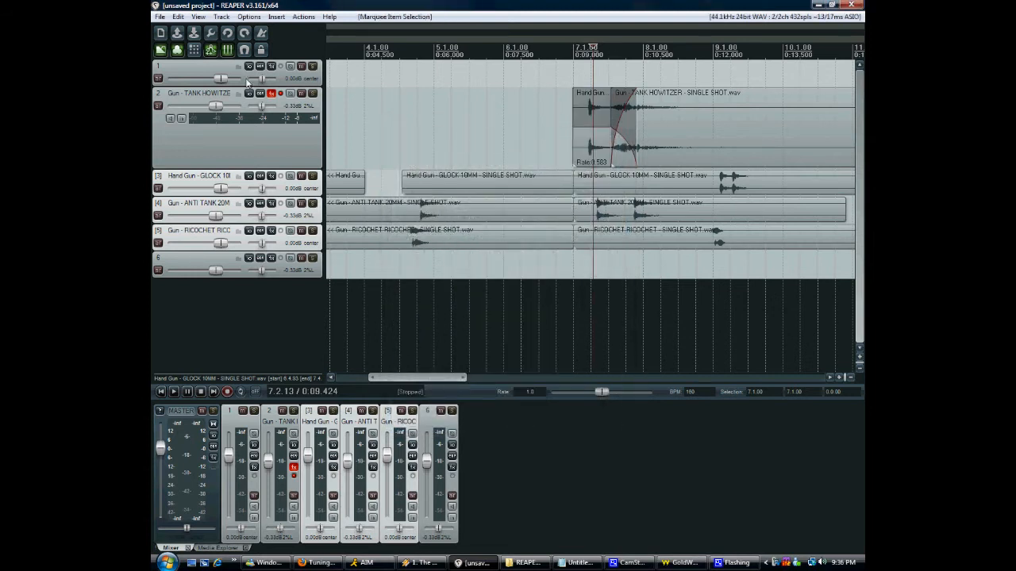
Step: Check the default pitch shift mode in the project settings and leave the settings unchanged
left_click(211, 34)
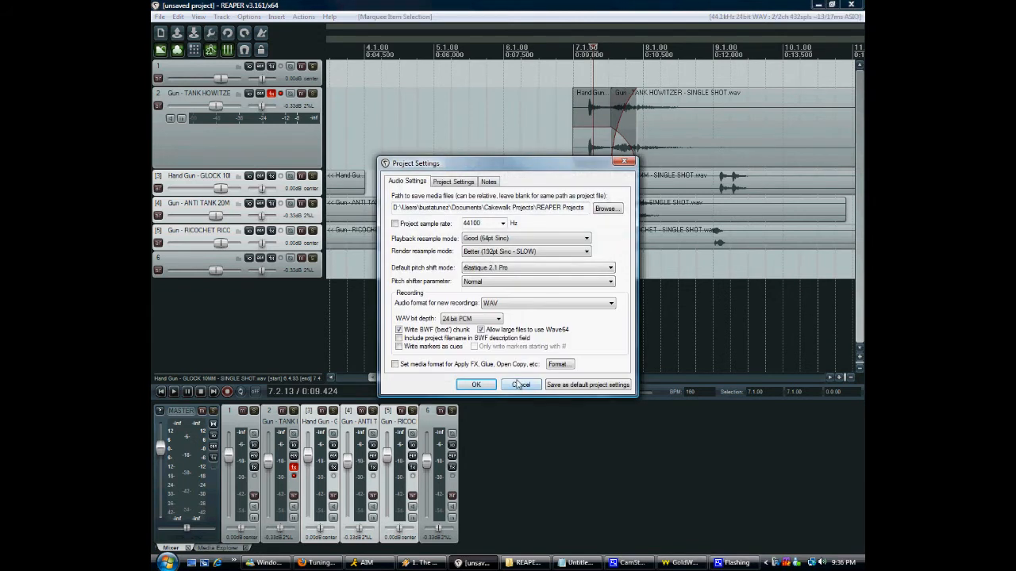
left_click(520, 385)
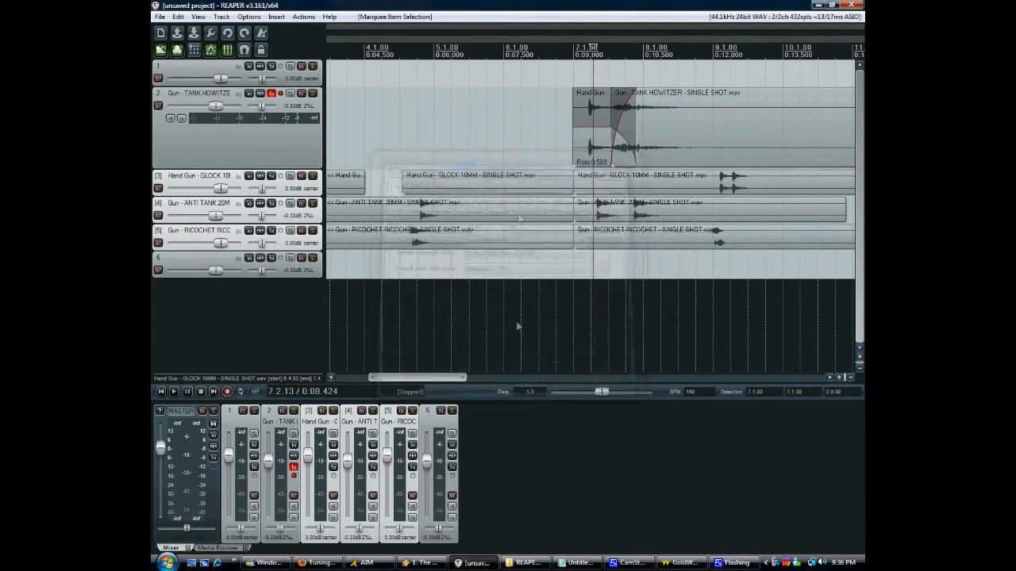
Step: Open the effects chain of the Glock clip on track 2 and add ReaEQ to it
left_click(602, 149)
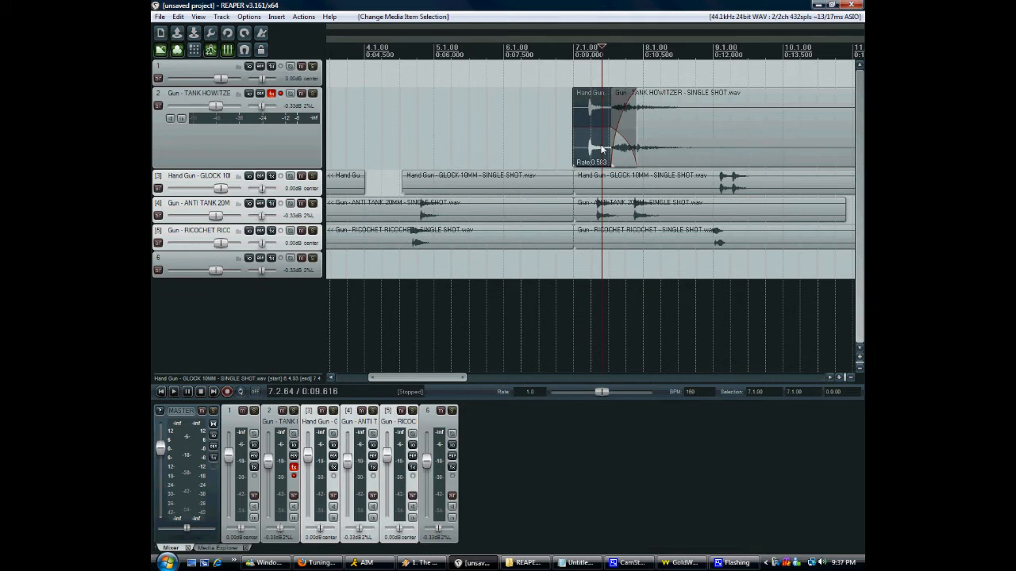
left_click(642, 135)
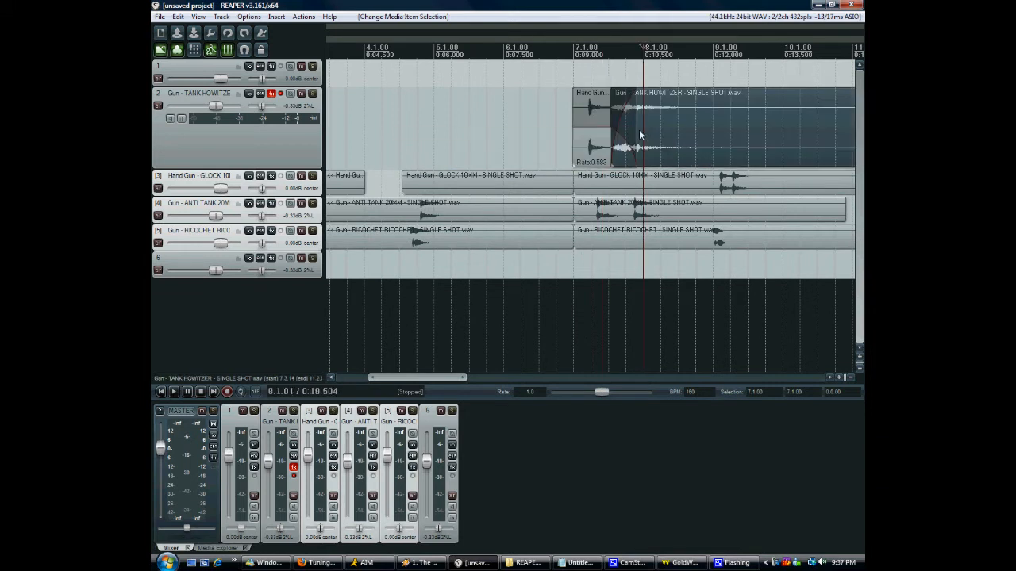
left_click(586, 144)
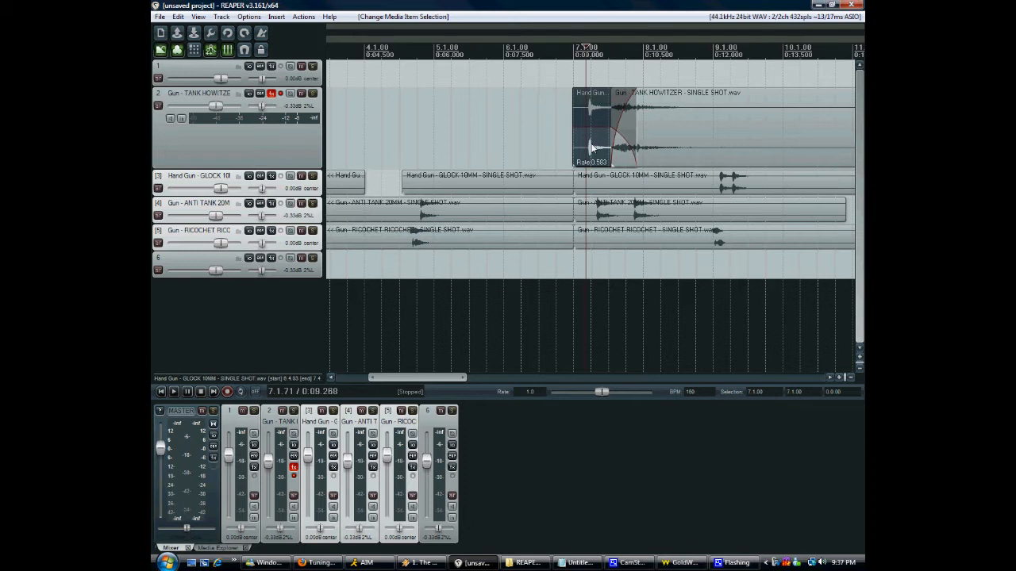
key("shift+e")
left_click_drag(269, 32, 447, 156)
left_click(351, 346)
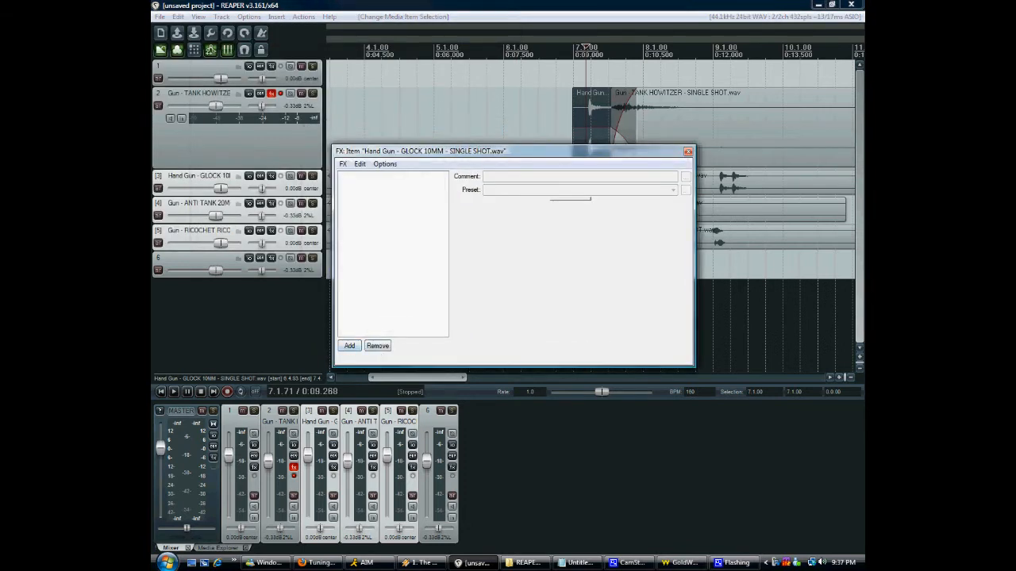
left_click_drag(496, 151, 545, 279)
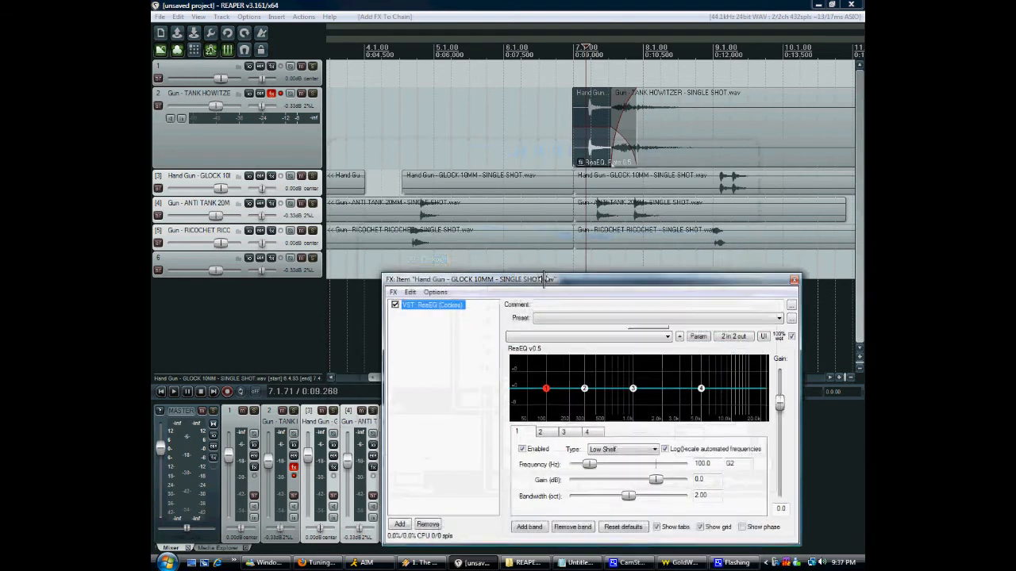
Step: Show and hide the Glock clip's effects window using the effect label on the clip
left_click(580, 162)
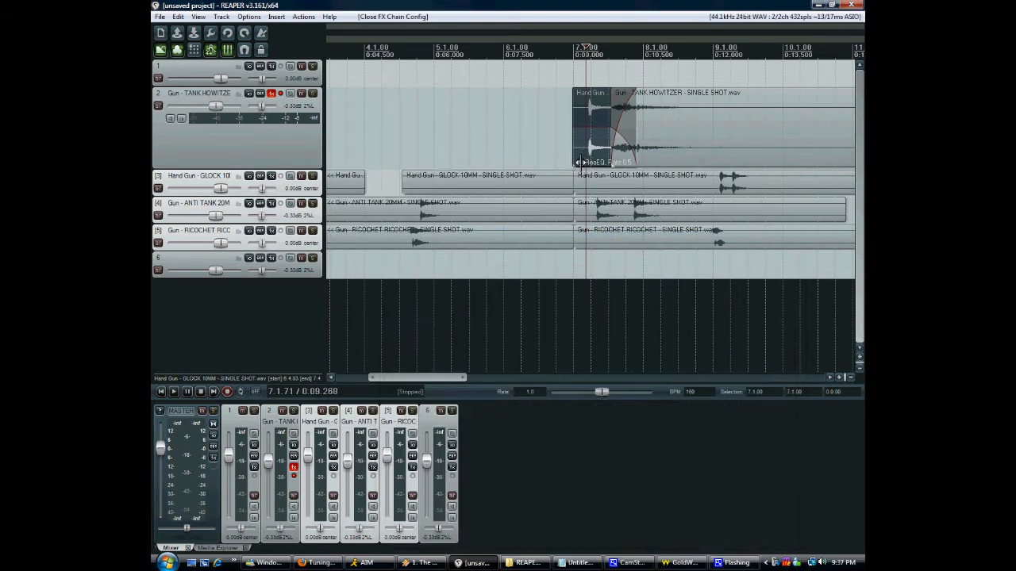
left_click(580, 162)
left_click(580, 162)
right_click(527, 125)
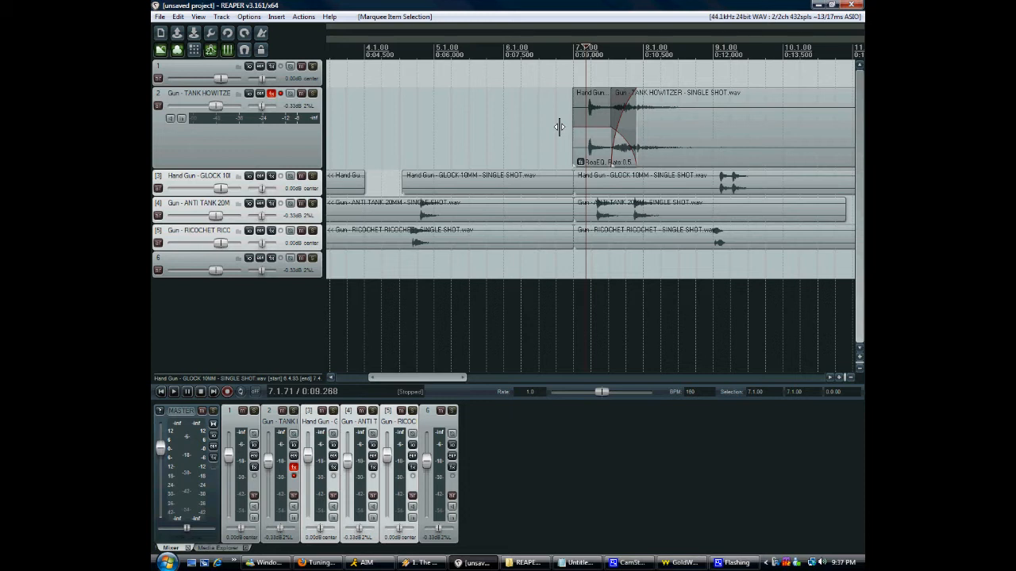
Step: Search the action list for "item: show" and check the shortcut assigned to "Item: Show FX chain for selected item take"
key("question")
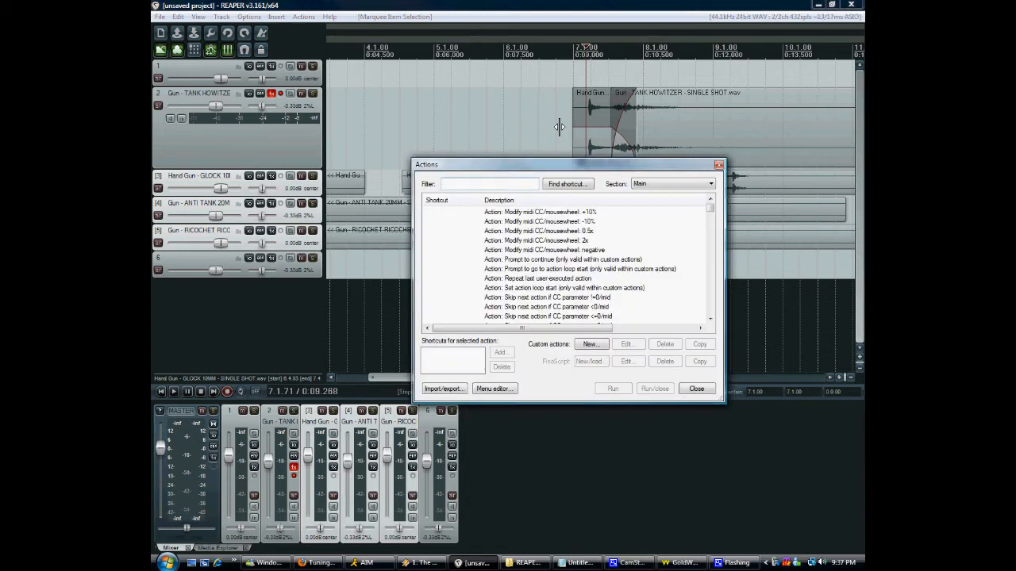
type("m")
type("m")
type(": show")
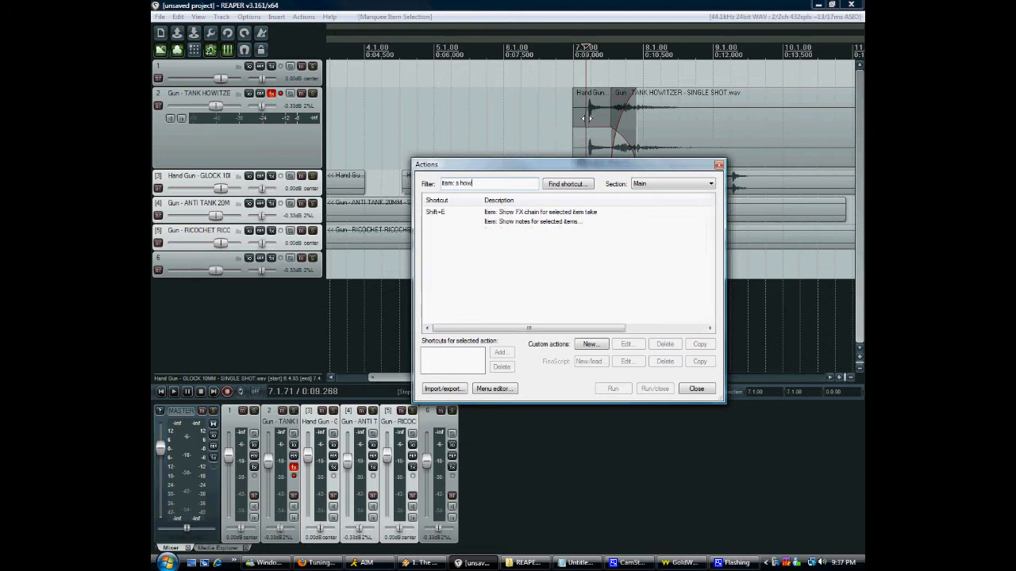
left_click(633, 212)
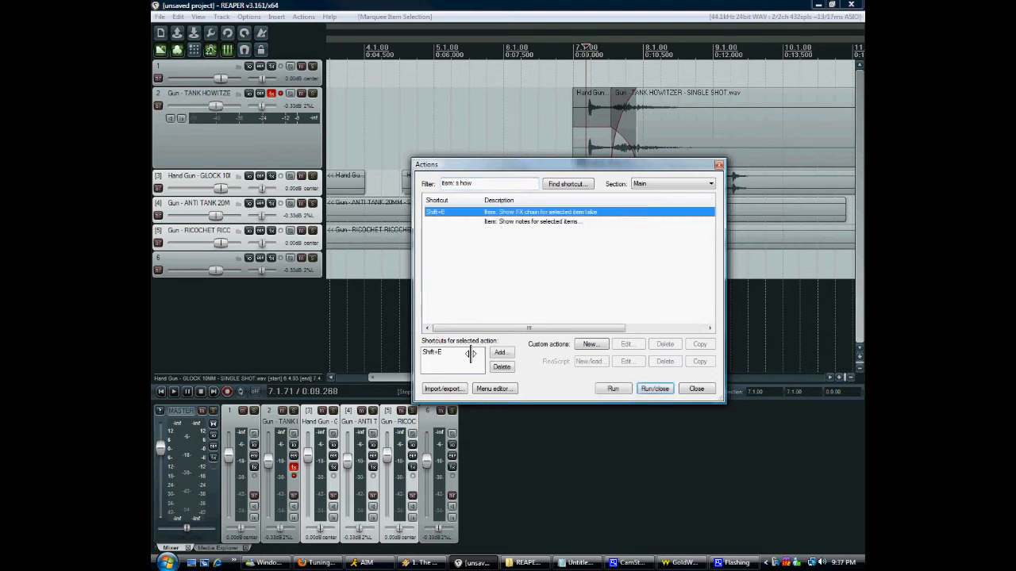
key("Escape")
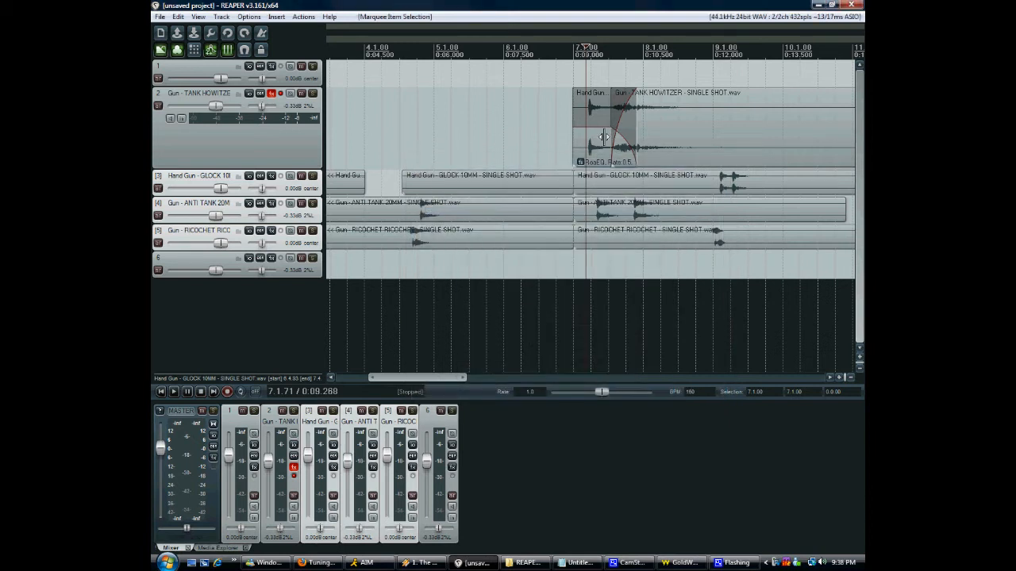
Step: Split the Glock clip on track 2 just before its gunshot, at about 0:09.326
left_click(603, 136)
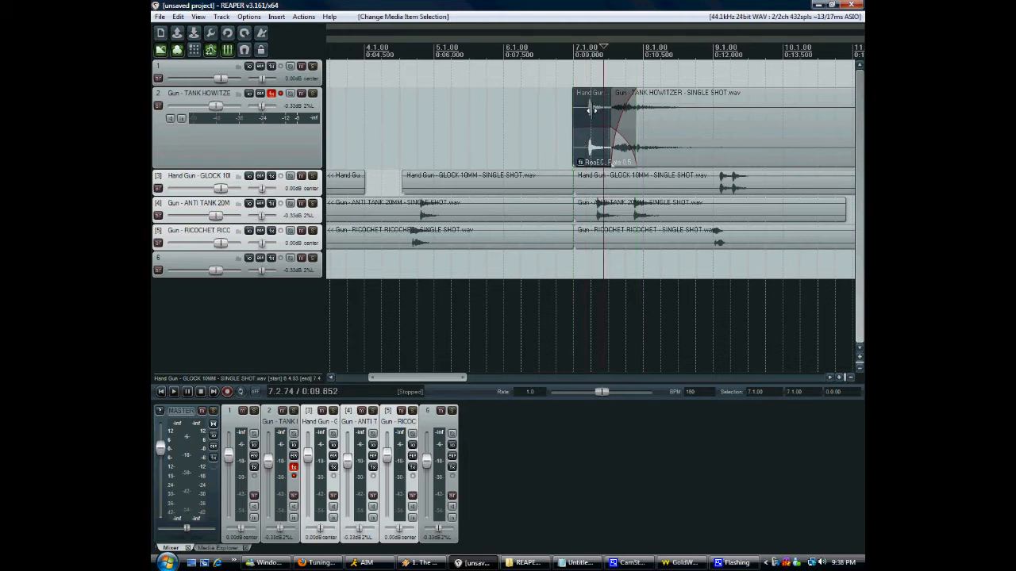
left_click(592, 109)
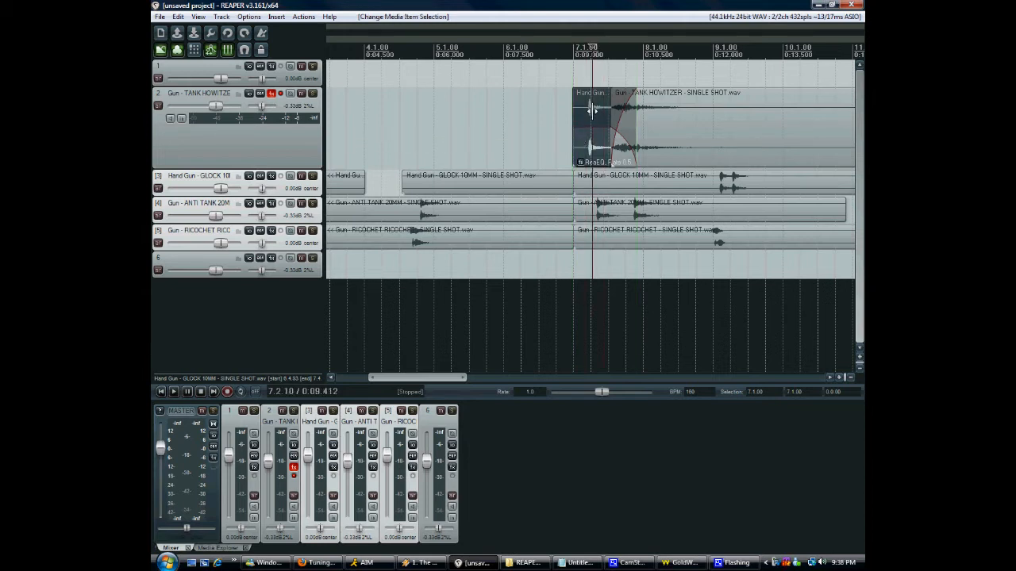
scroll(592, 139, "up", 5)
left_click(565, 143)
key("s")
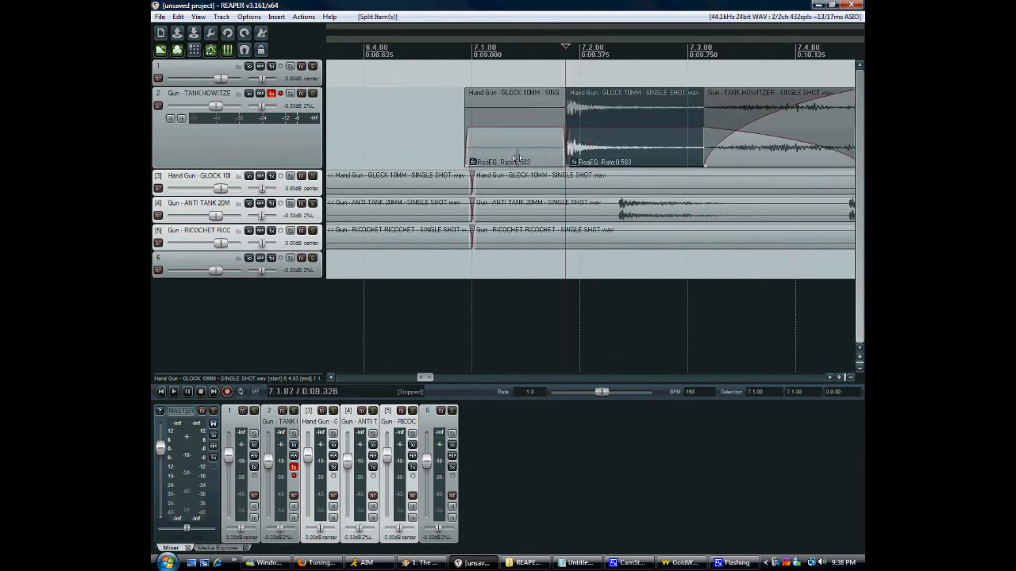
Step: Open both split pieces' effects chains and raise ReaEQ band 1 on the earlier piece to 9.0 dB at 143.9 Hz
left_click(574, 162)
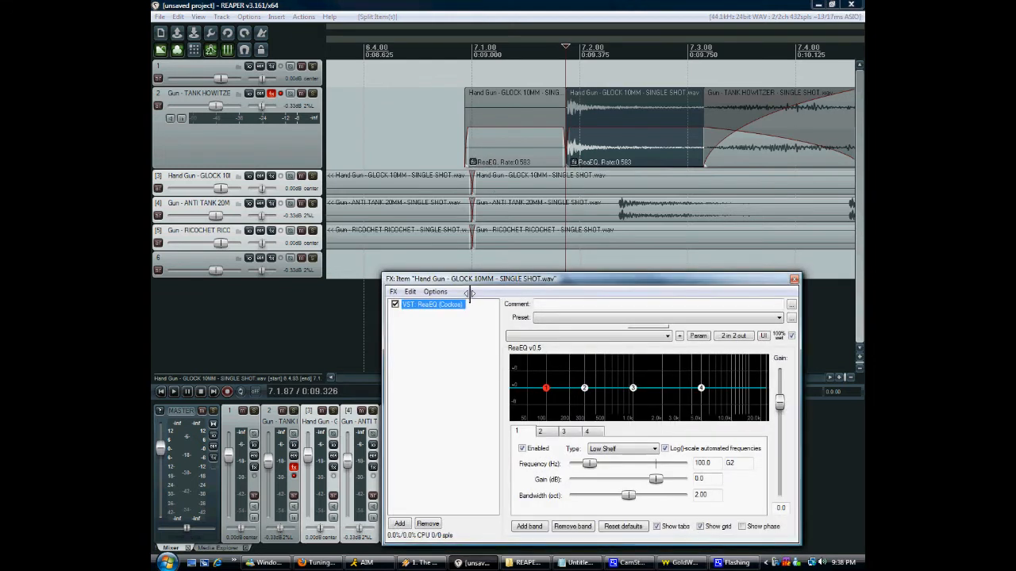
left_click(473, 161)
left_click_drag(684, 355, 696, 335)
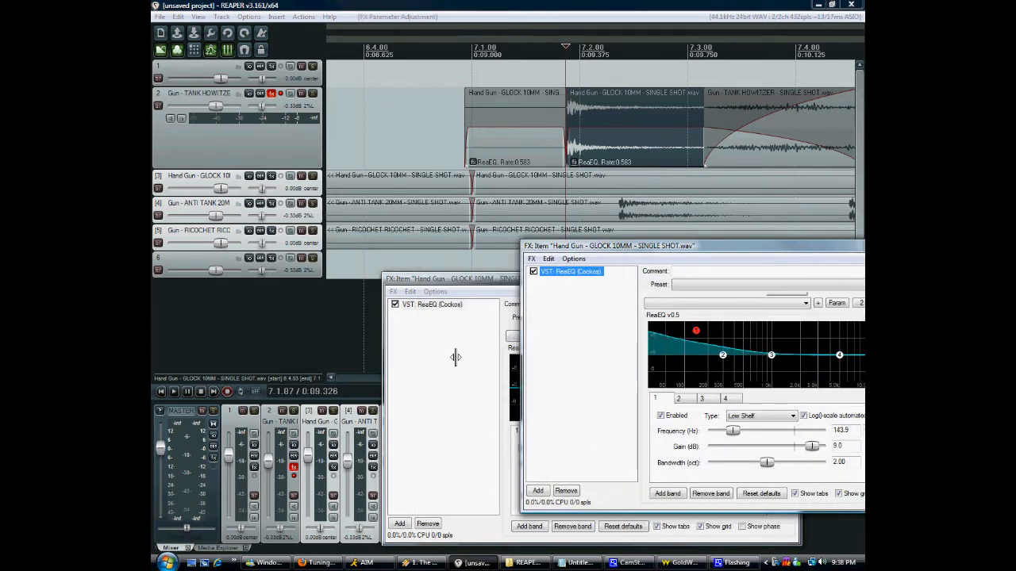
Step: Insert empty space on all tracks in the time range from 10.1.00 to 11.1.00
left_click(465, 356)
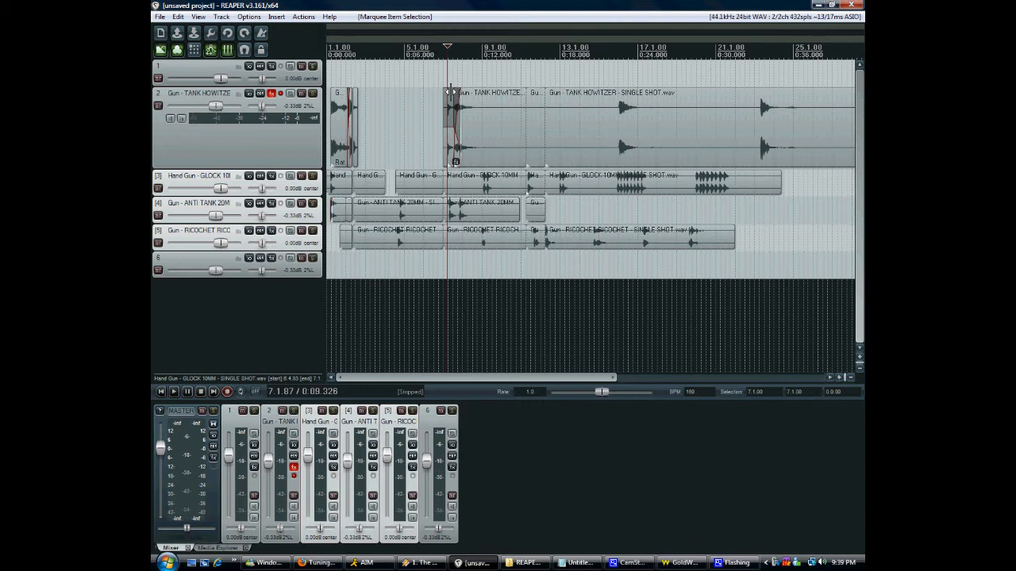
scroll(445, 80, "up", 2)
left_click(625, 73)
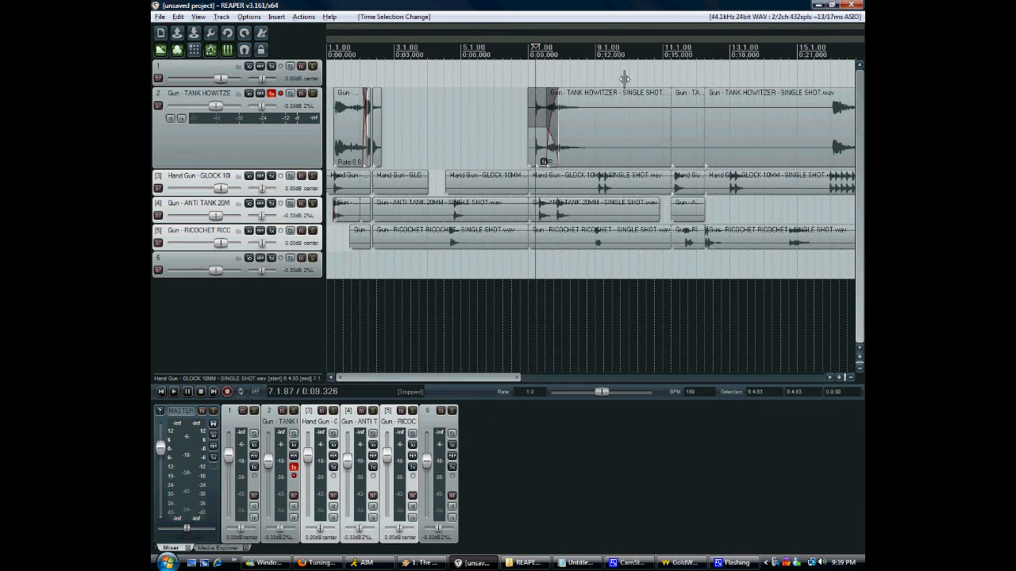
left_click_drag(631, 75, 662, 76)
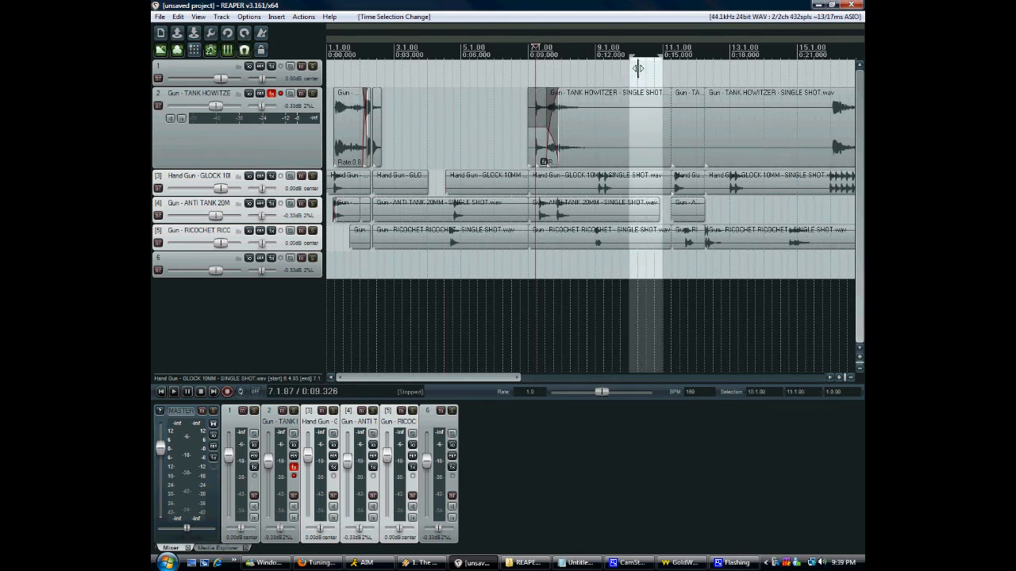
right_click(638, 69)
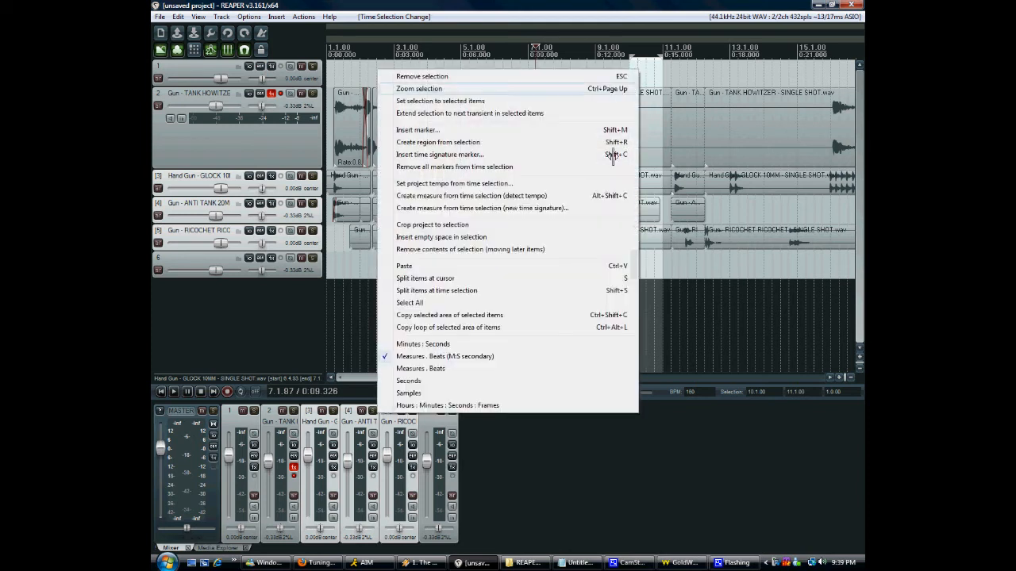
left_click(536, 238)
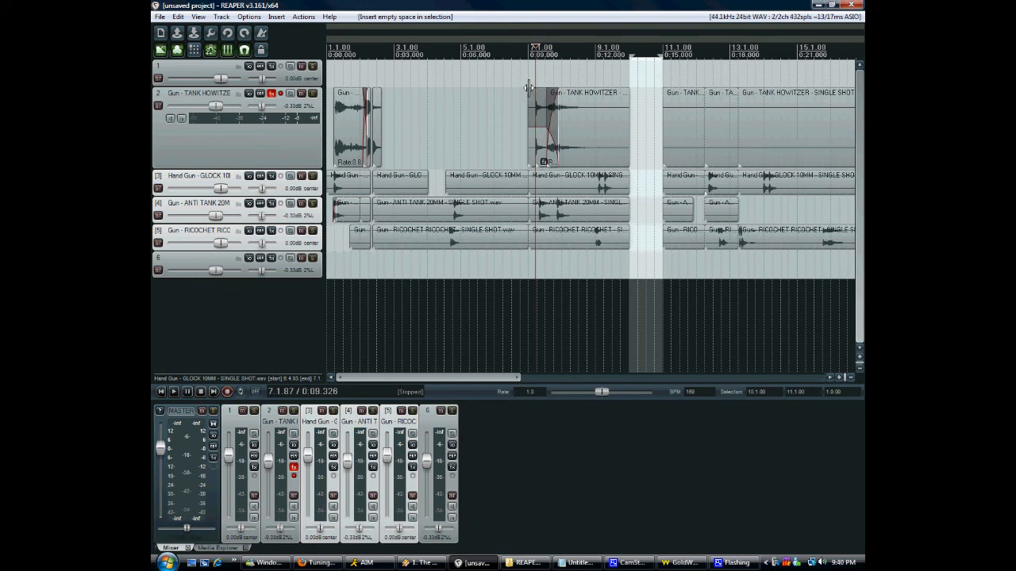
Step: Set the time selection from 13.4.00 to 15.1.00 and split the clips on all tracks at both of its boundaries
scroll(646, 103, "down", 2)
left_click_drag(565, 77, 546, 86)
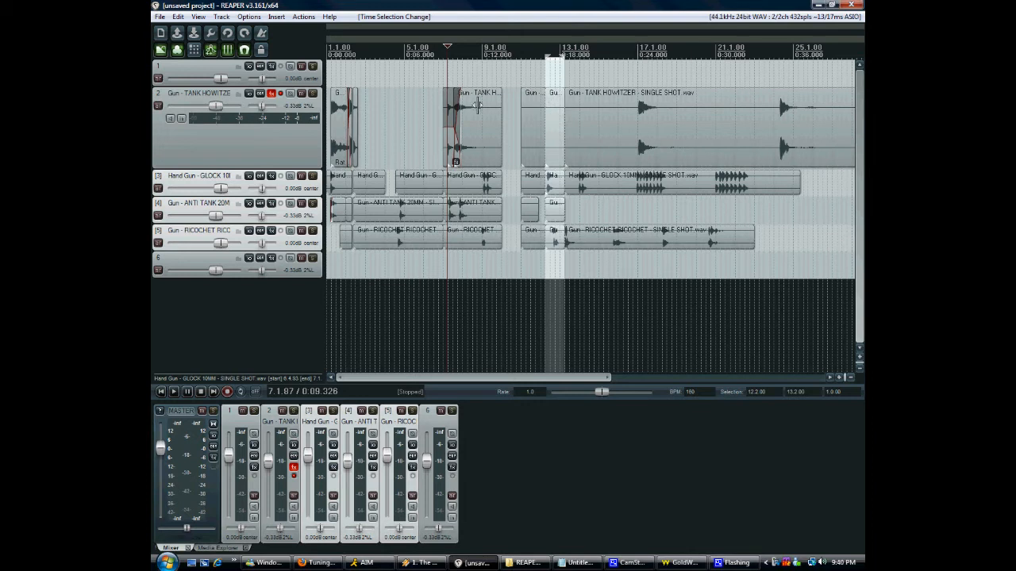
scroll(530, 97, "up", 2)
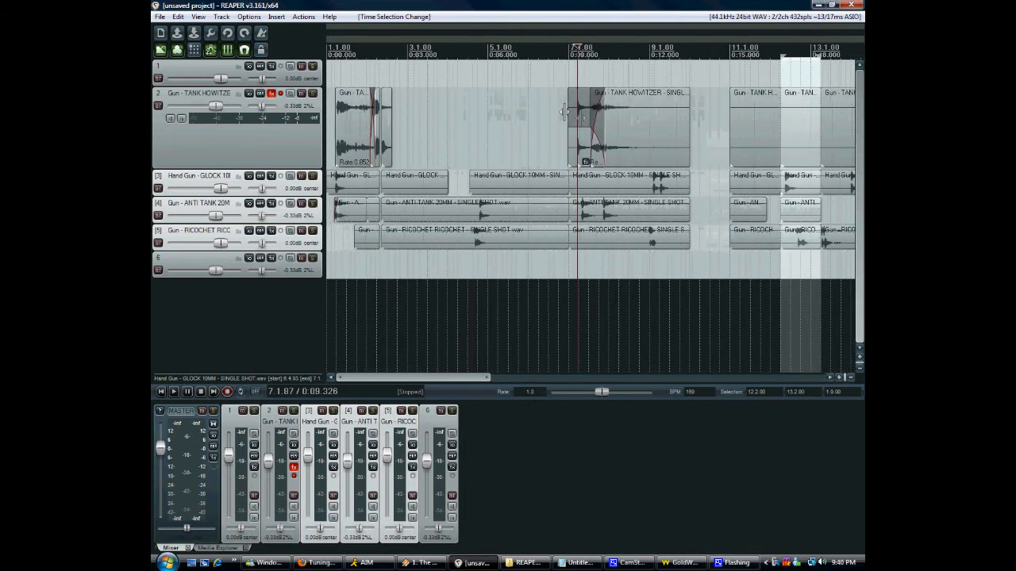
left_click(800, 68)
scroll(800, 90, "up", 2)
scroll(610, 129, "down", 2)
left_click_drag(633, 80, 682, 85)
left_click(630, 71)
key("s")
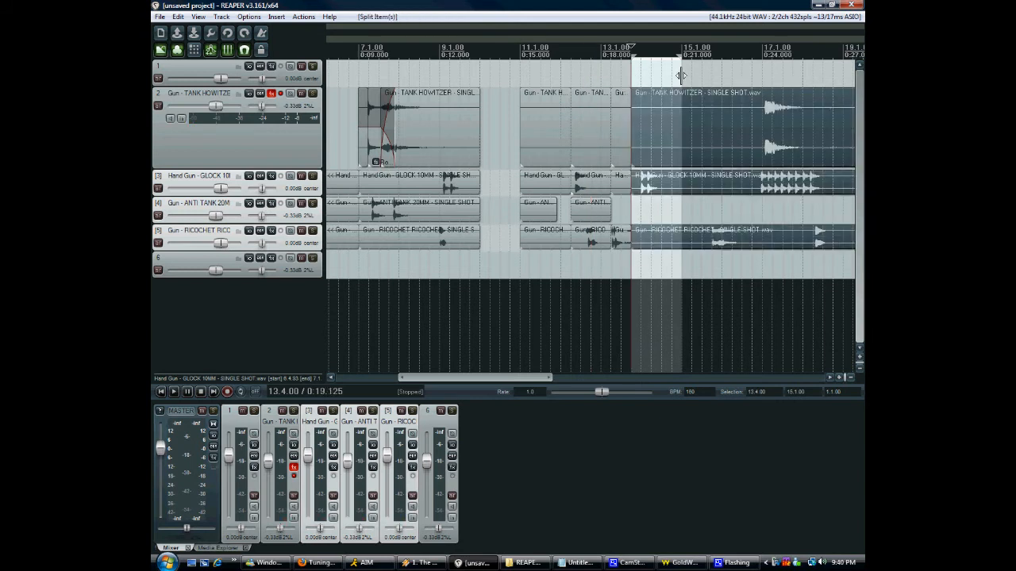
left_click(681, 76)
key("s")
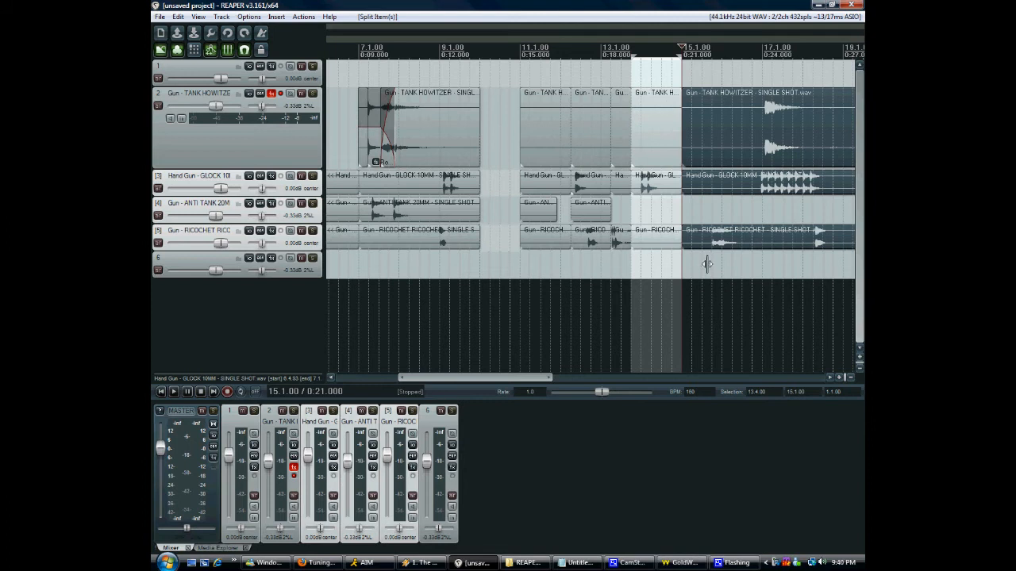
Step: Move the split pieces between 13.4.00 and 15.1.00 into the empty gap so they start at 10.1.00
left_click_drag(719, 305, 609, 357)
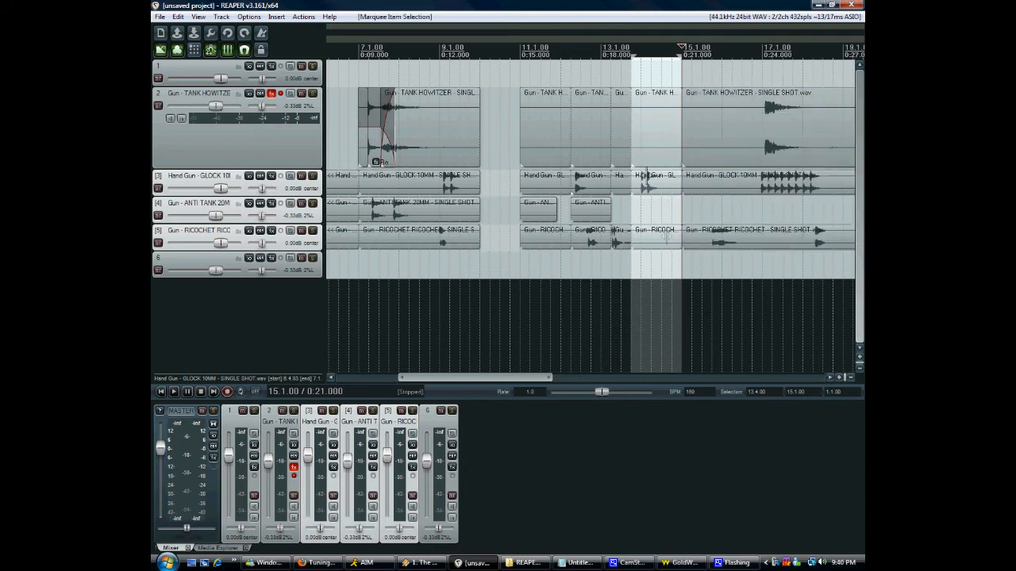
left_click_drag(658, 73, 640, 291)
left_click_drag(664, 121, 509, 132)
Step: Copy the 17.1.00 to 18.1.00 section of the Tank Howitzer and Glock clips to 13.4.00, and delete the copies
left_click_drag(801, 203, 767, 198)
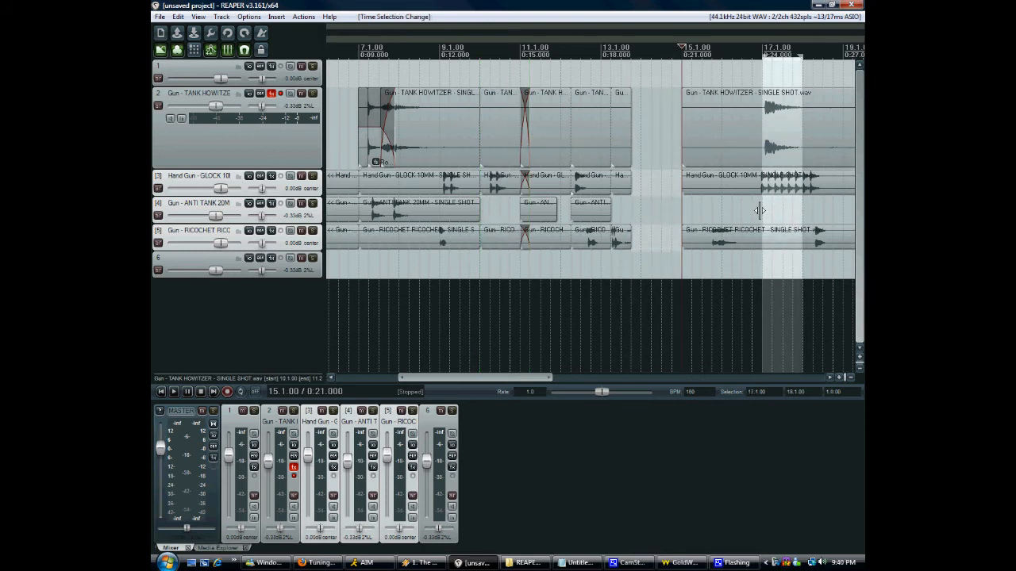
left_click_drag(785, 208, 764, 86)
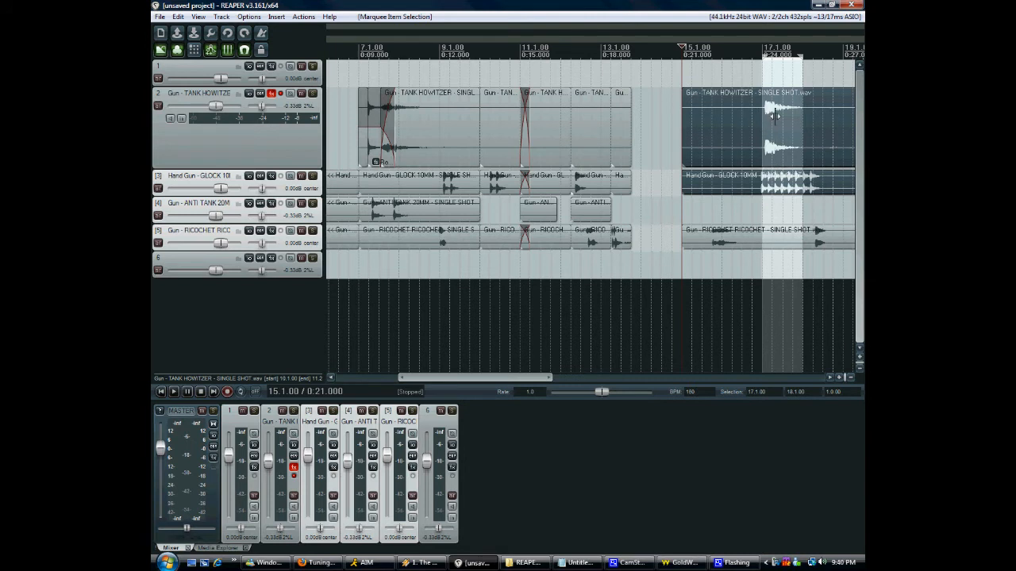
left_click_drag(781, 113, 641, 116)
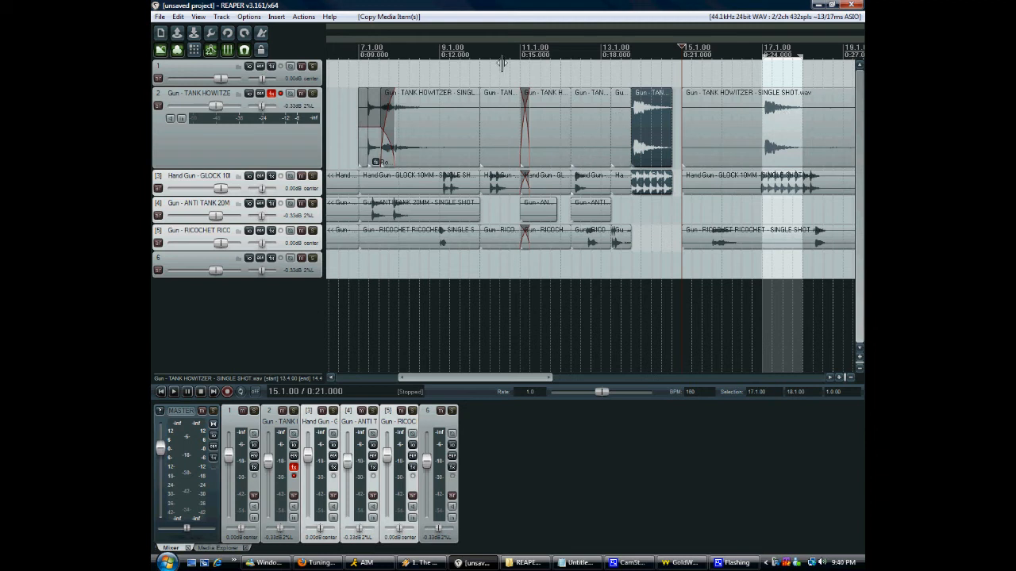
scroll(568, 101, "down", 3)
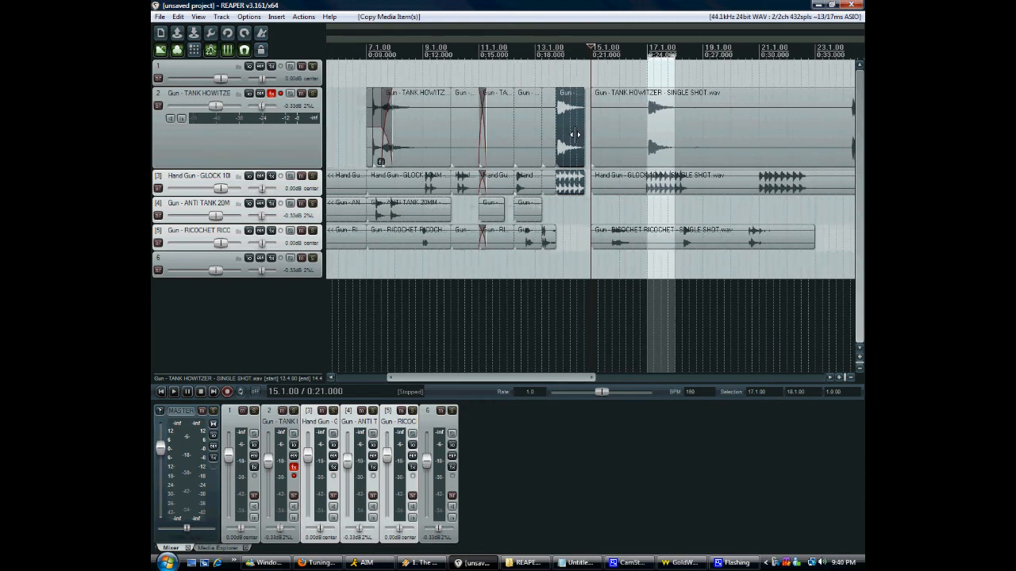
key("Delete")
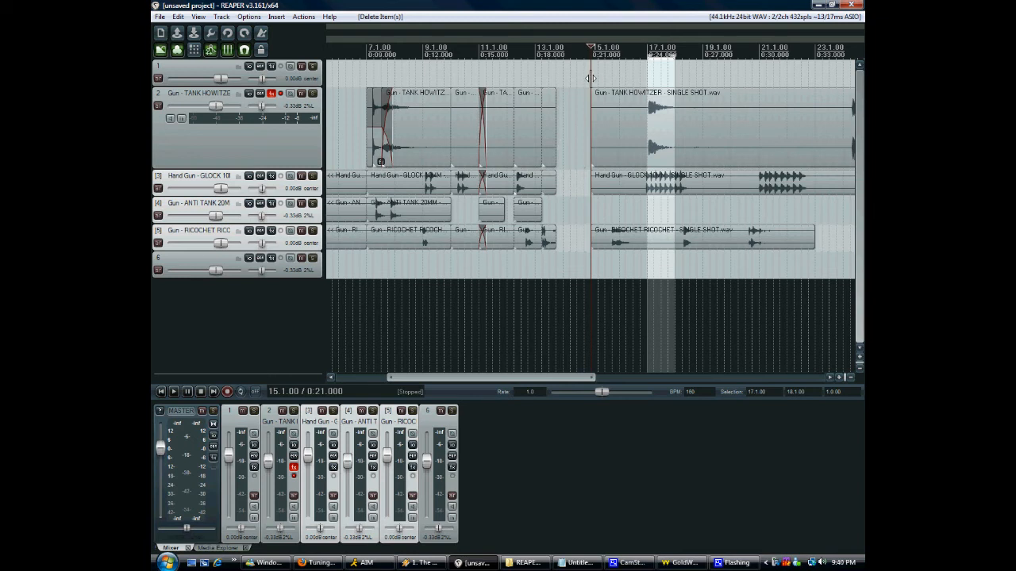
Step: Remove the empty time range from 13.4.00 to 15.1.00, moving the later items earlier
left_click_drag(591, 78, 560, 93)
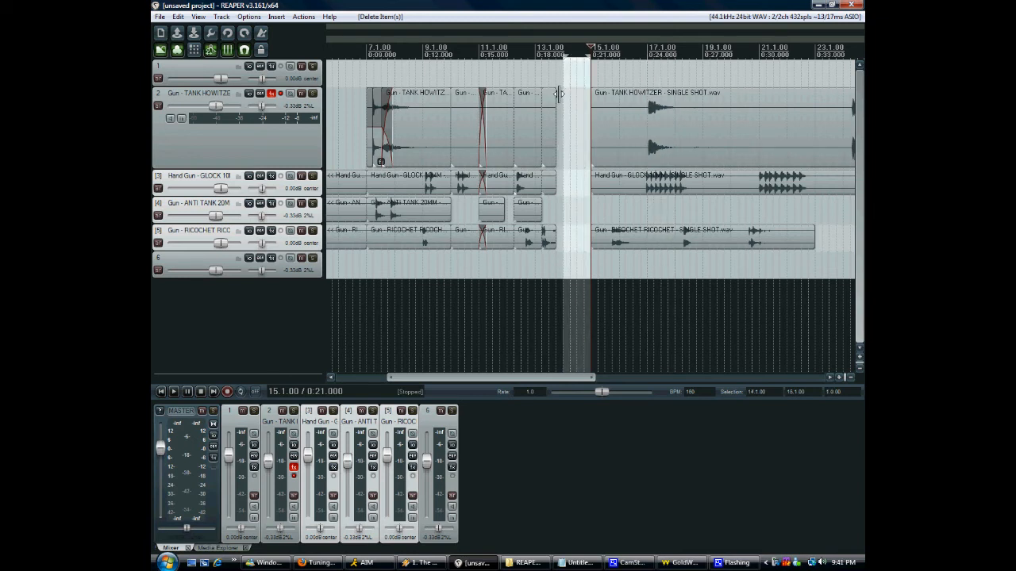
right_click(567, 57)
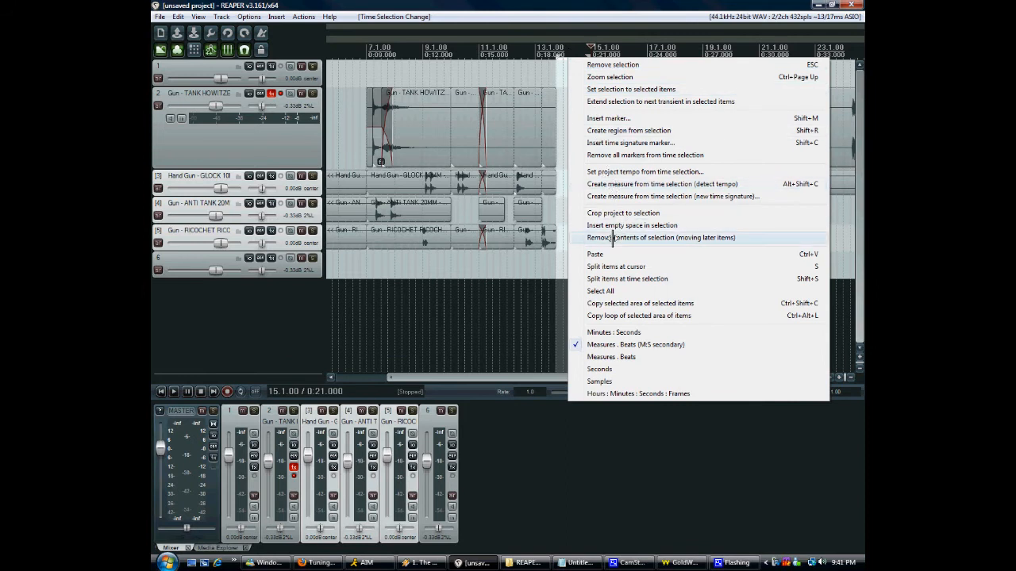
left_click(658, 238)
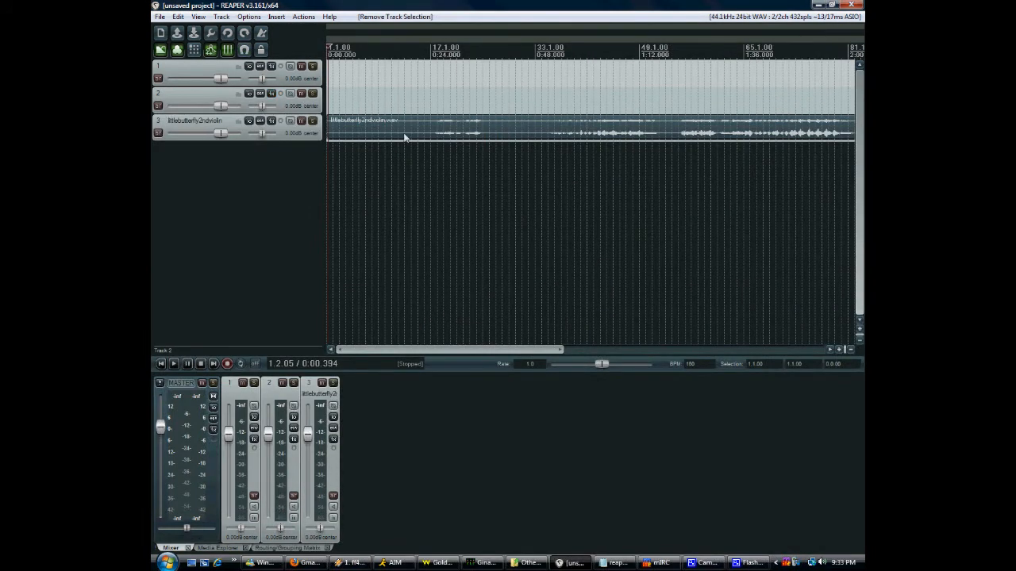
Step: Open a new project tab and add two tracks to it
left_click(163, 17)
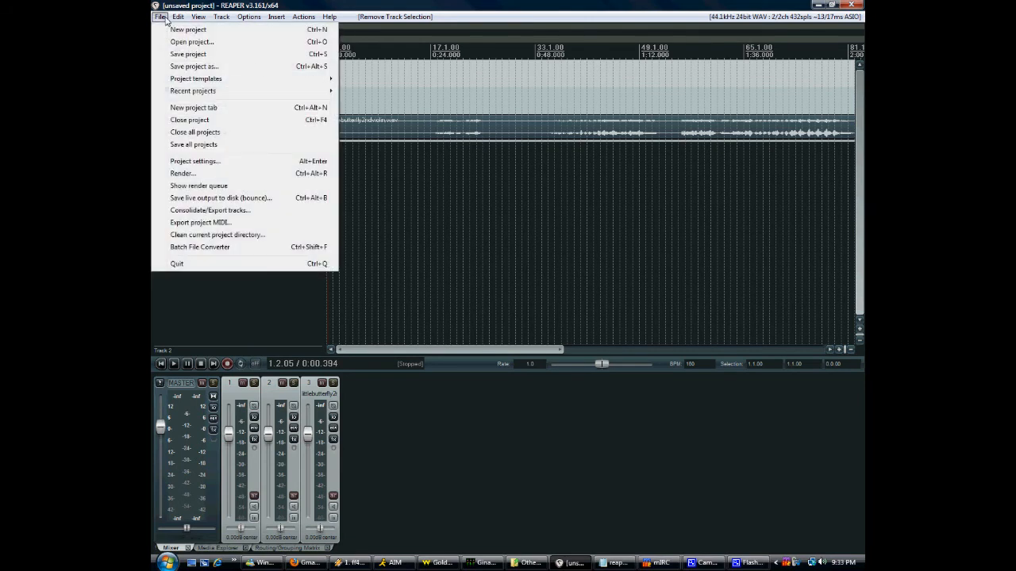
left_click(193, 107)
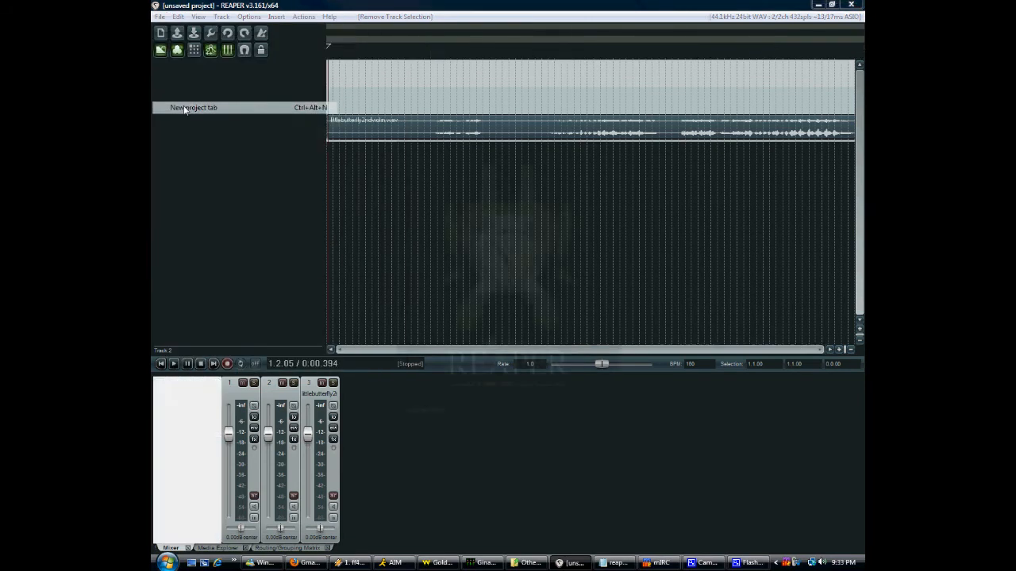
double_click(279, 99)
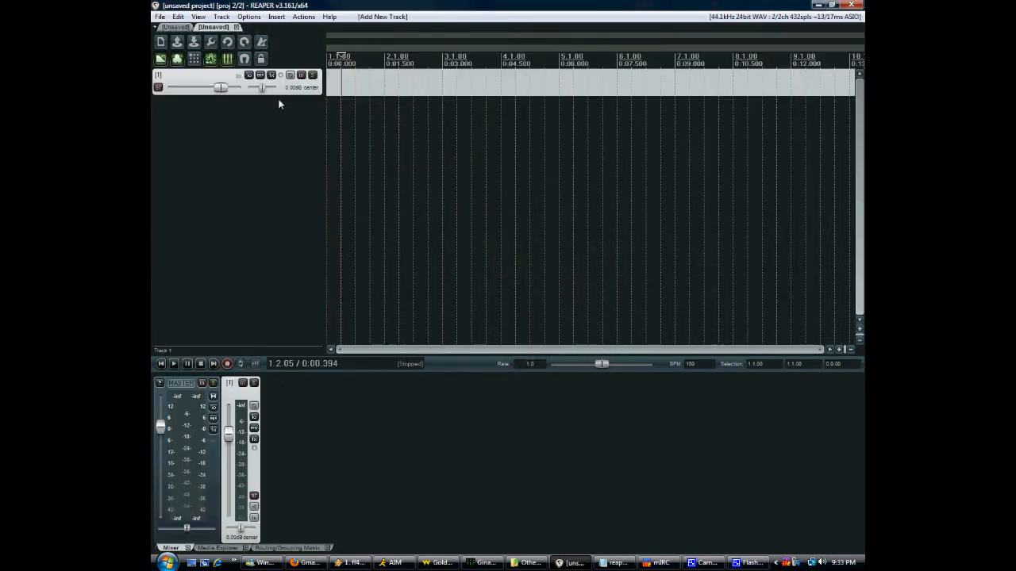
double_click(286, 117)
Step: Create a MIDI item on track 2 from about 1.3.07 to 2.4.83 and draw two short notes in it
left_click_drag(356, 118, 440, 119)
double_click(378, 110)
left_click_drag(322, 431, 437, 425)
left_click(340, 135)
Step: Copy the MIDI item and paste it onto track 2 of the other open project, which contains the violin recording
left_click(392, 115)
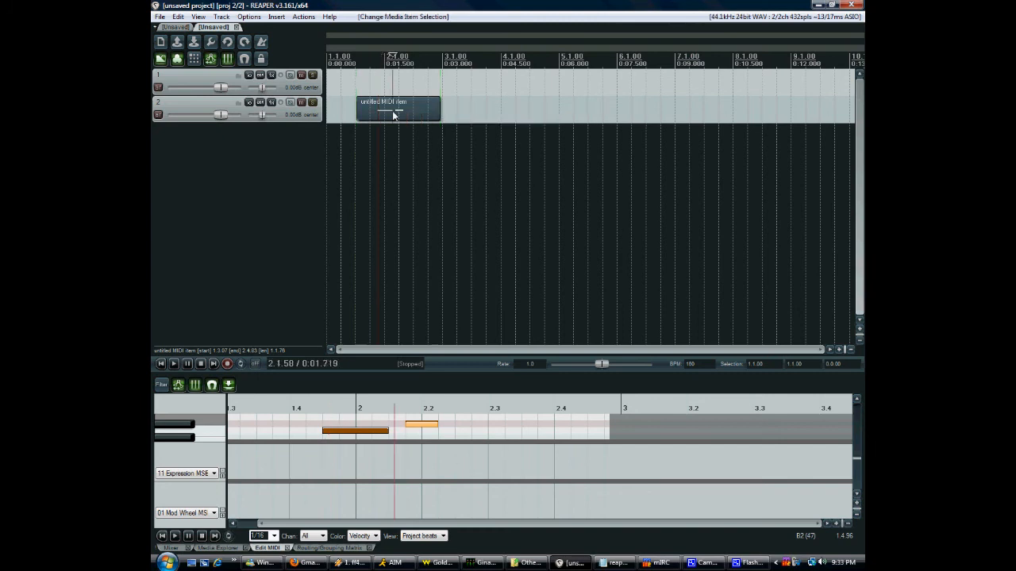
left_click(175, 26)
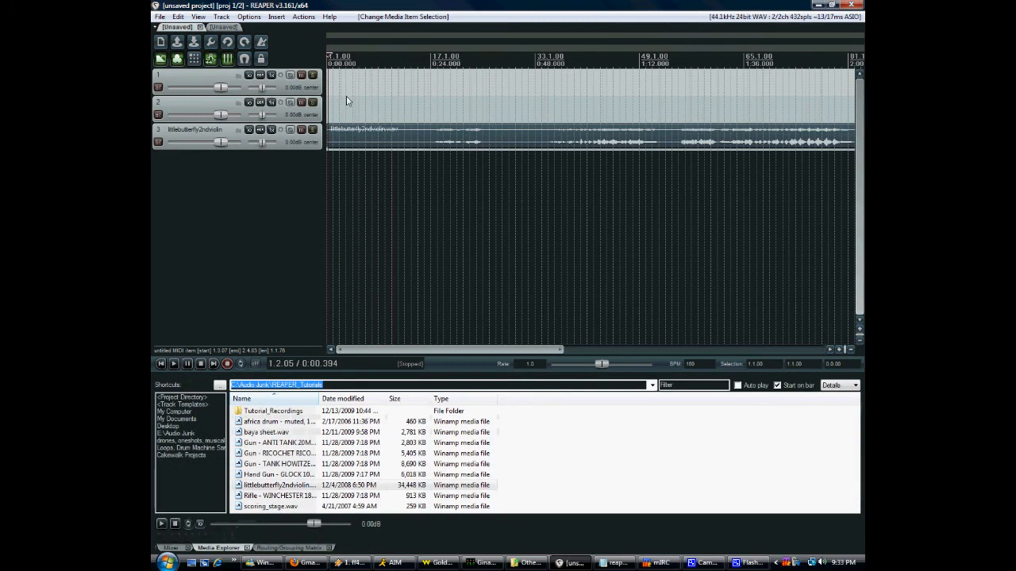
left_click(336, 181)
key("ctrl+v")
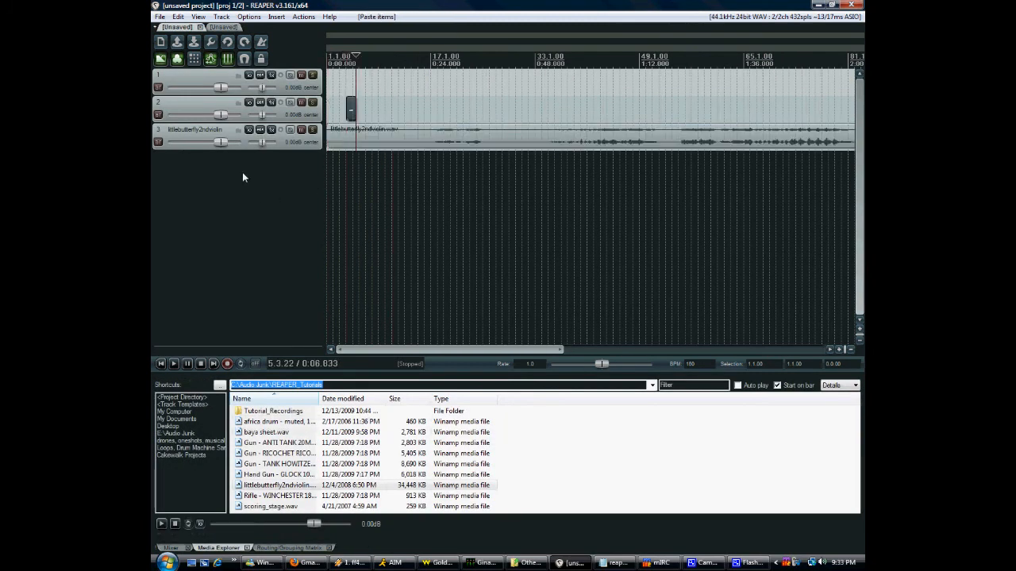
Step: Open the Batch File Converter and examine its output format, WAV bit depth, resample mode and FX options
left_click(160, 17)
left_click(243, 248)
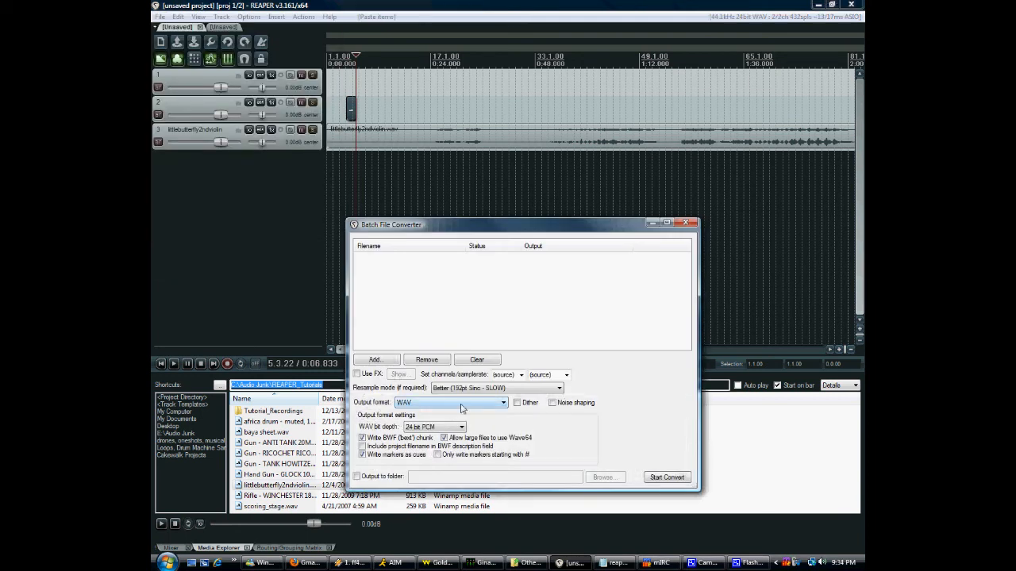
left_click(450, 409)
left_click(445, 407)
left_click(443, 428)
left_click(454, 389)
left_click(456, 389)
left_click(458, 388)
left_click(378, 377)
left_click(400, 374)
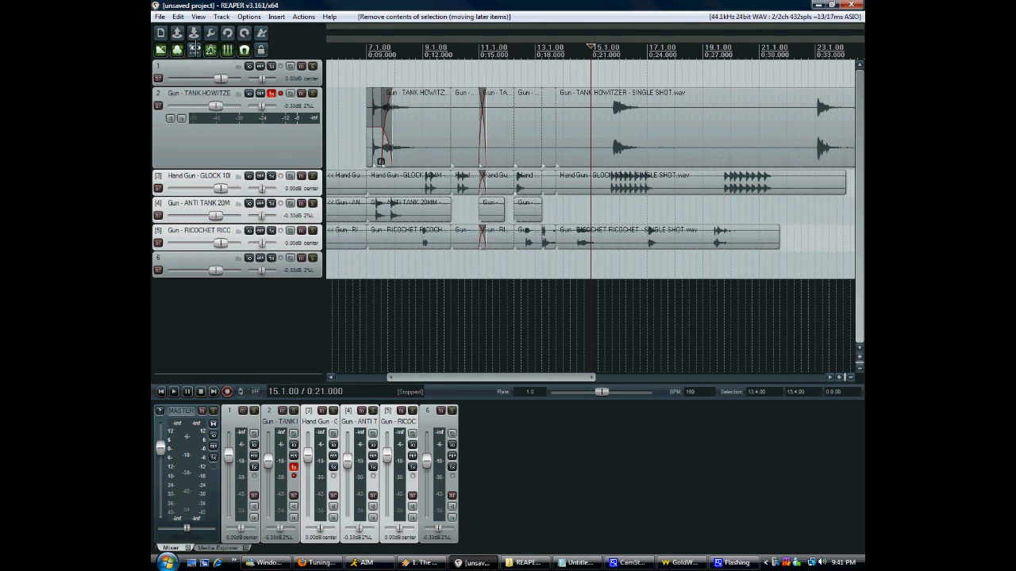
Step: Delete two successive Tank Howitzer pieces starting at 12.2.00 on track 2, rippling first per track and then across all tracks
left_click(522, 108)
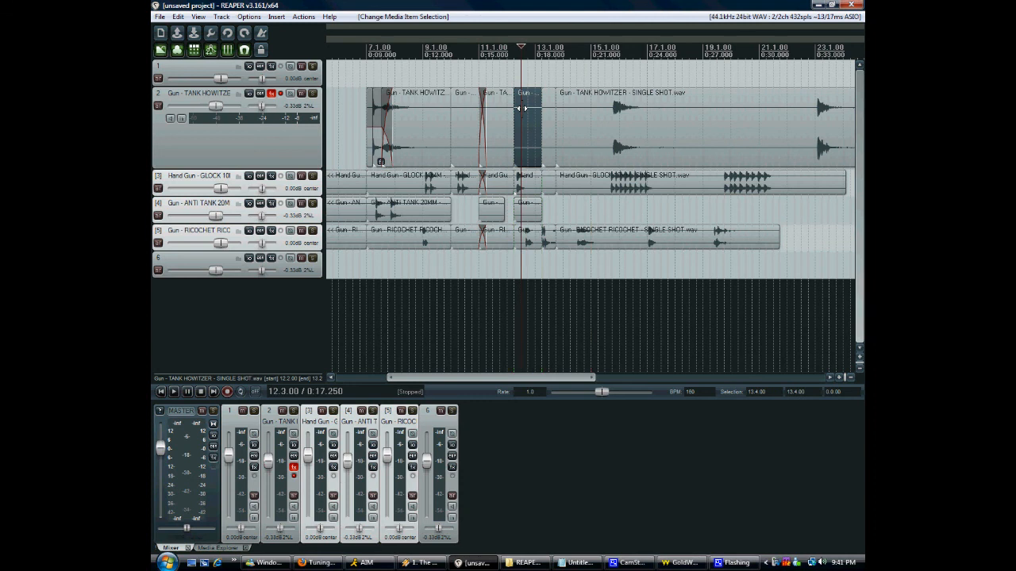
key("Delete")
left_click(535, 112)
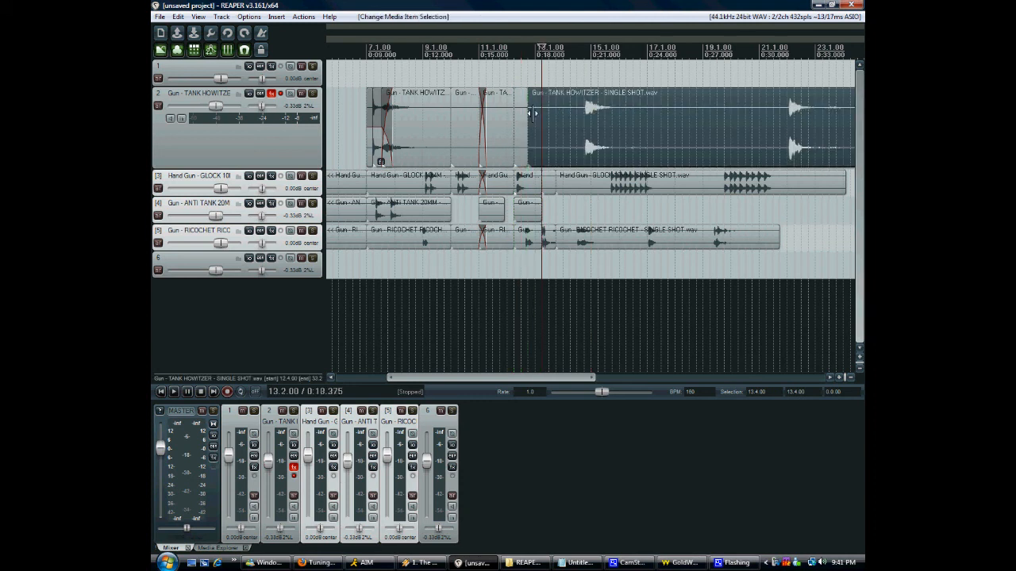
left_click(522, 117)
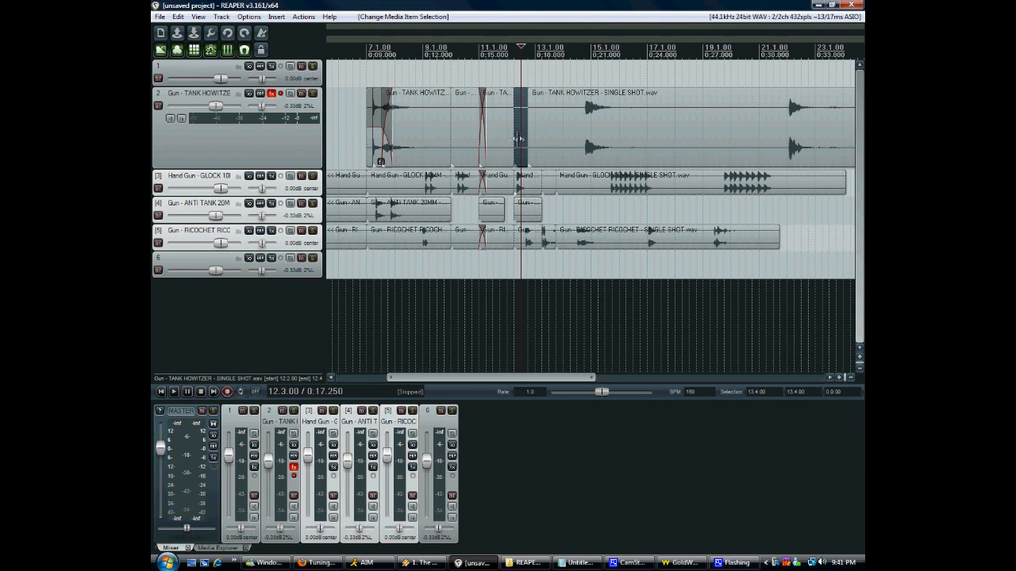
key("Delete")
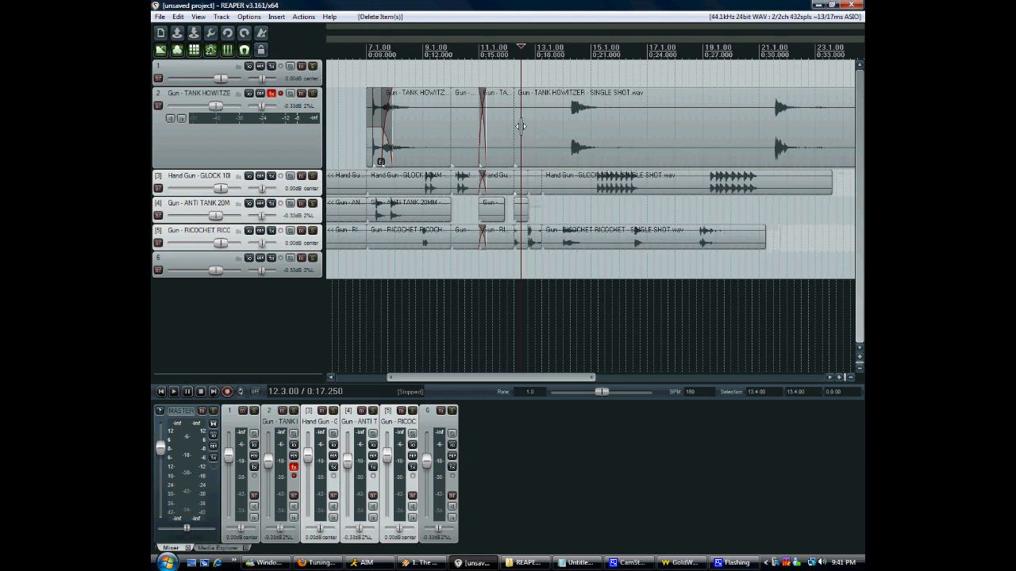
Step: Delete the long Glock clip starting at 13.2.00 on track 3 with ripple editing across all tracks
left_click_drag(556, 199, 585, 199)
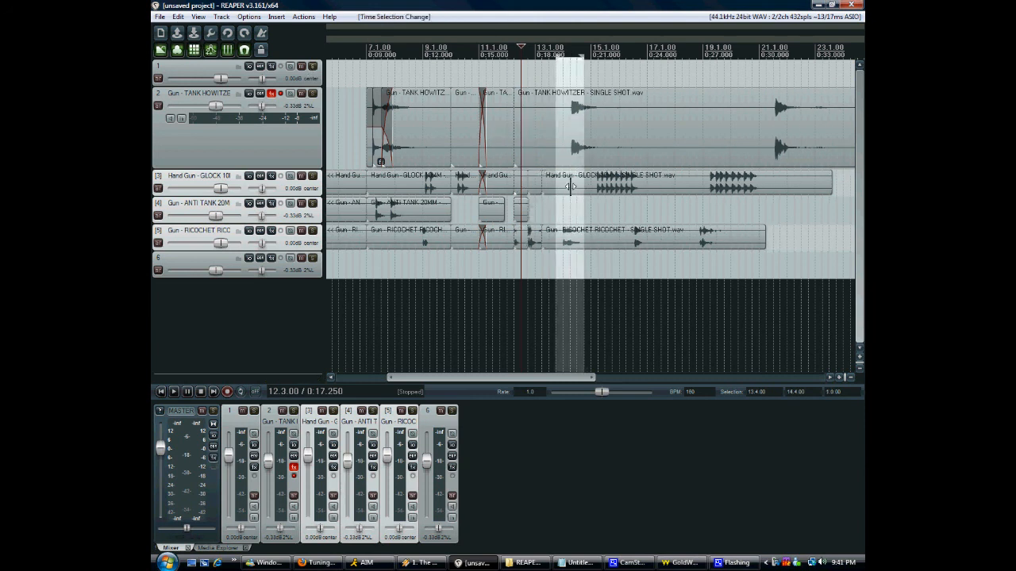
left_click(568, 184)
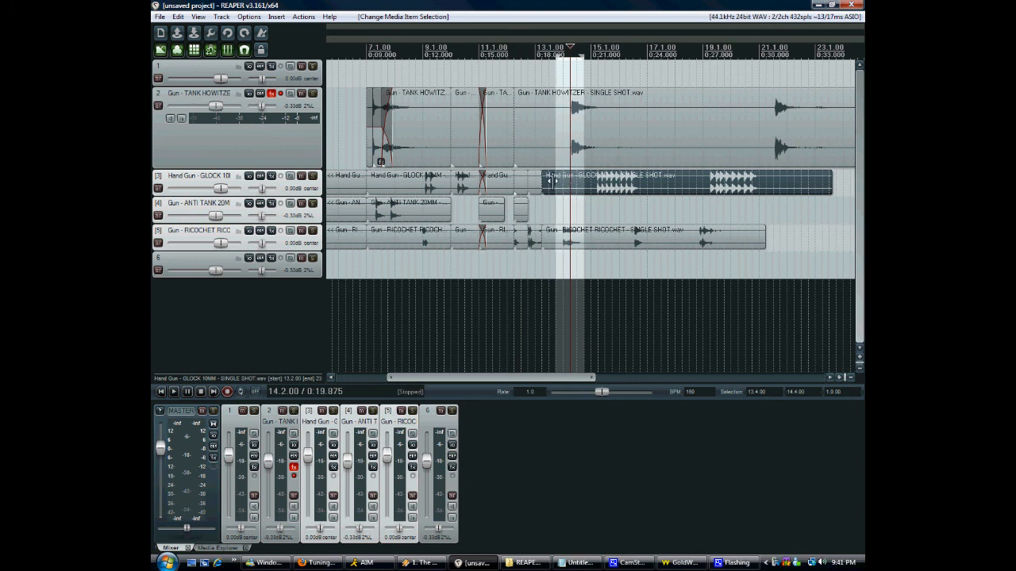
key("Delete")
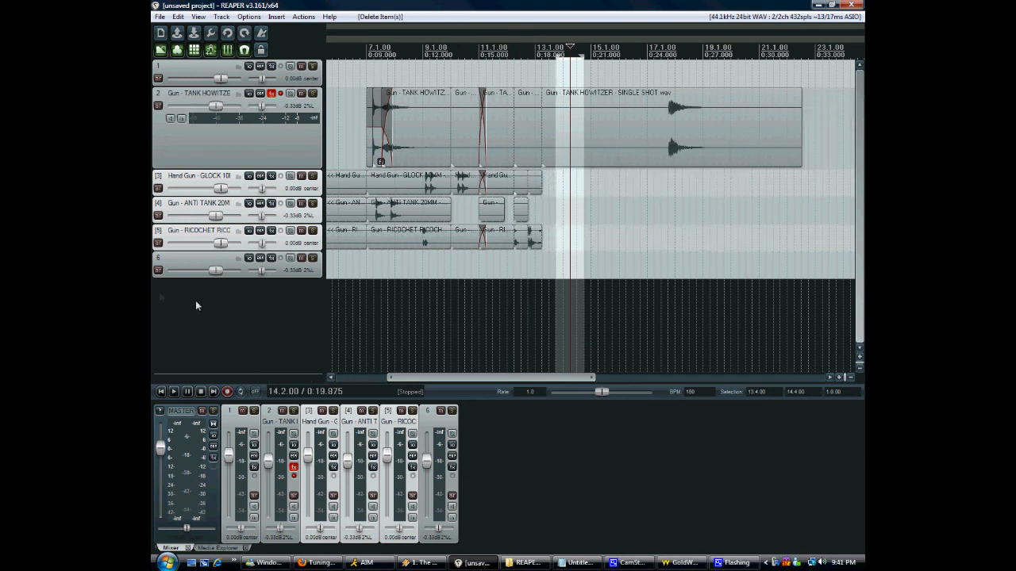